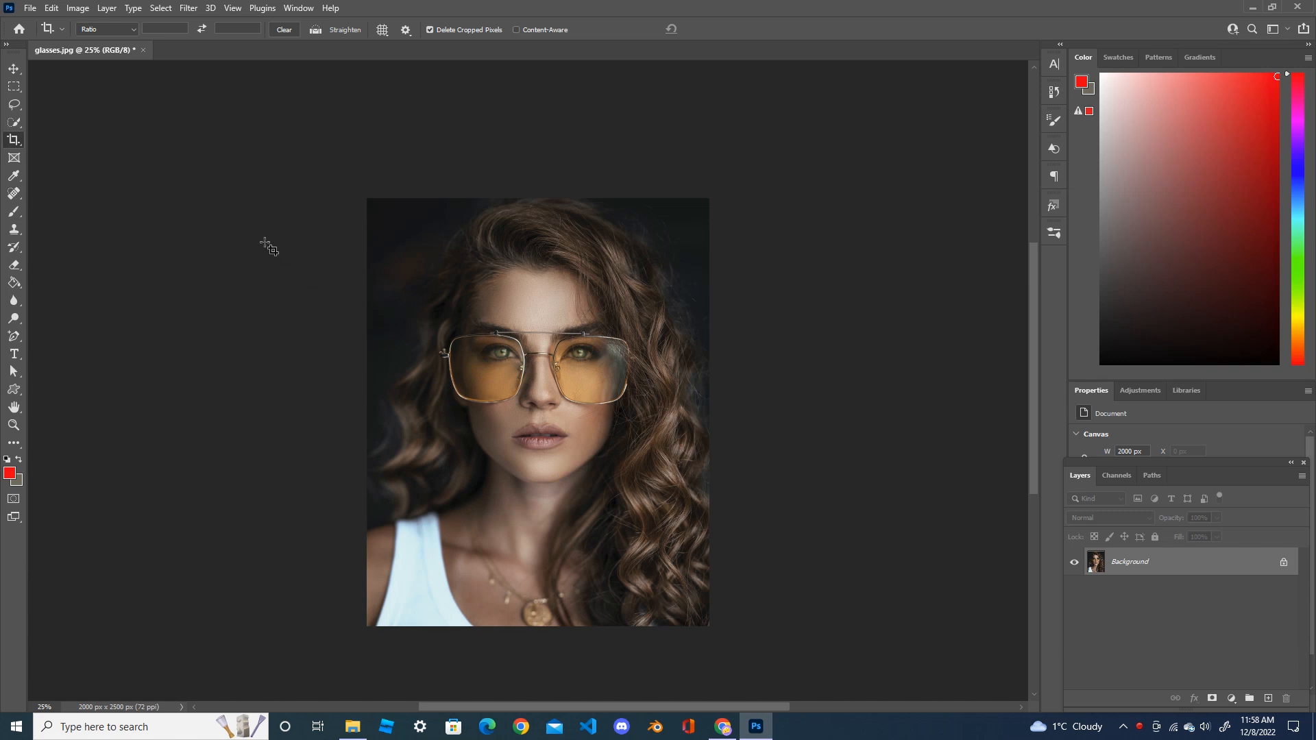
Select both tinted lenses of the glasses with the Quick Selection tool
left_click(17, 124)
left_click(63, 134)
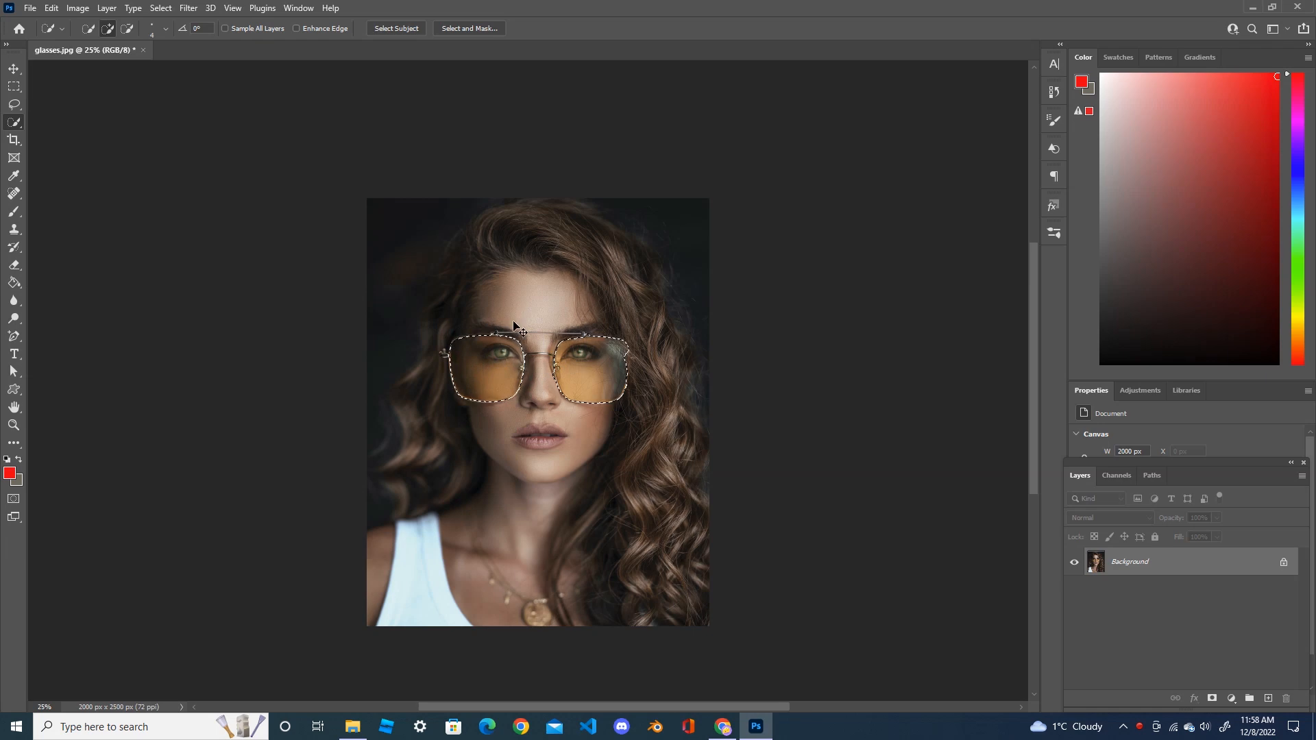
Refine the selection along the outer edge of the left lens, where the temple hinge meets the frame
key("ctrl+plus")
key("ctrl+plus")
key("ctrl+plus")
key("ctrl+plus")
key("ctrl+plus")
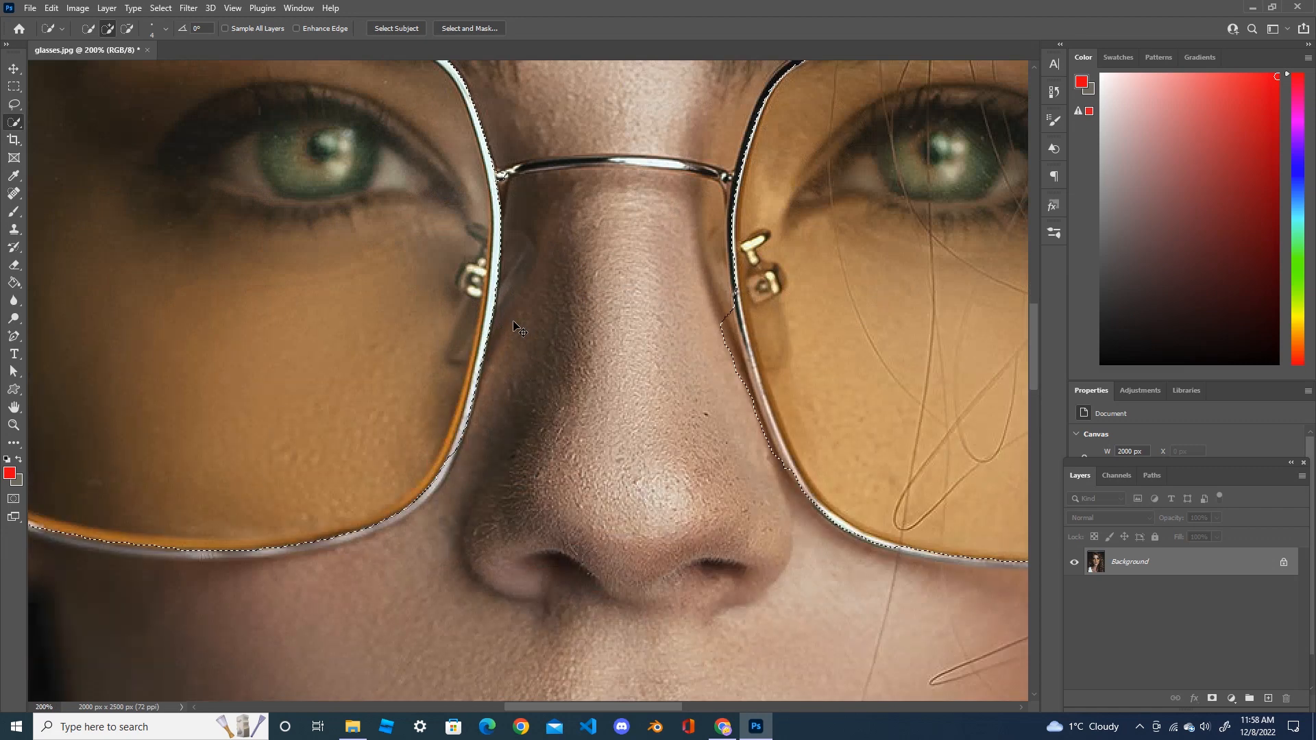
scroll(420, 419, "up", 2)
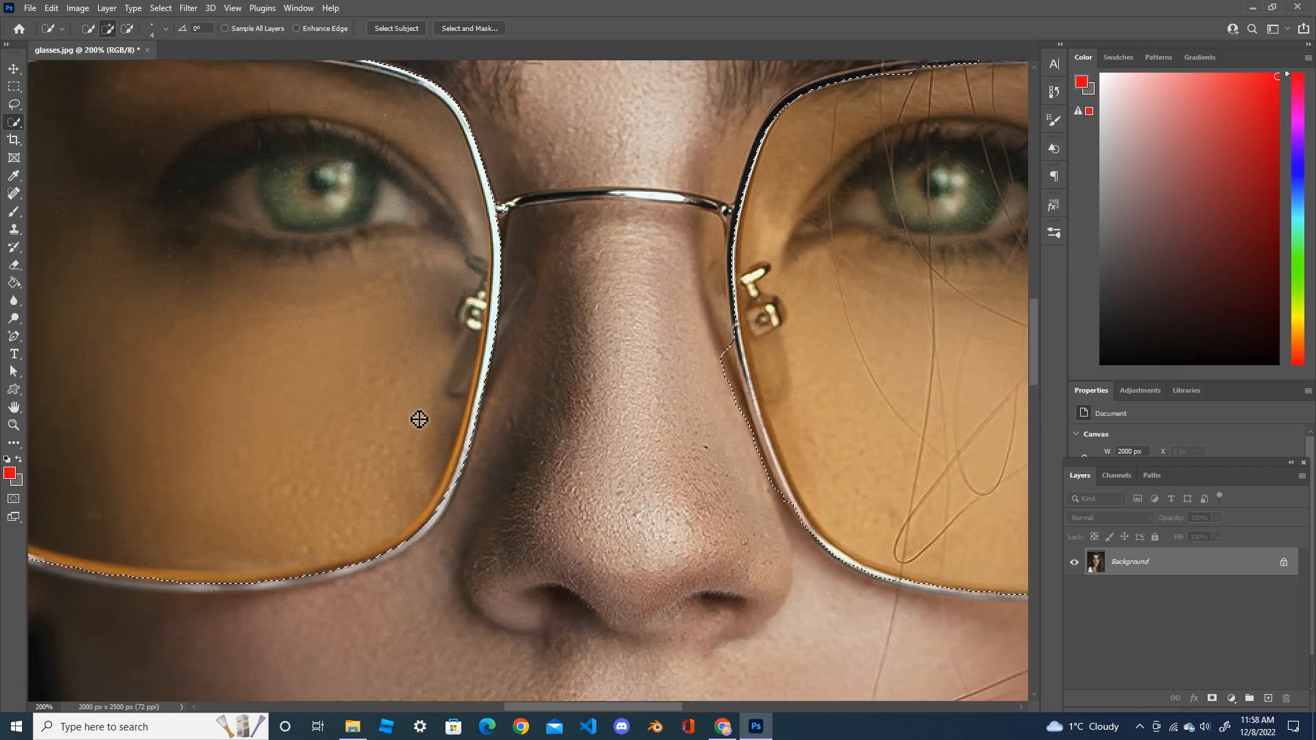
left_click_drag(627, 706, 550, 706)
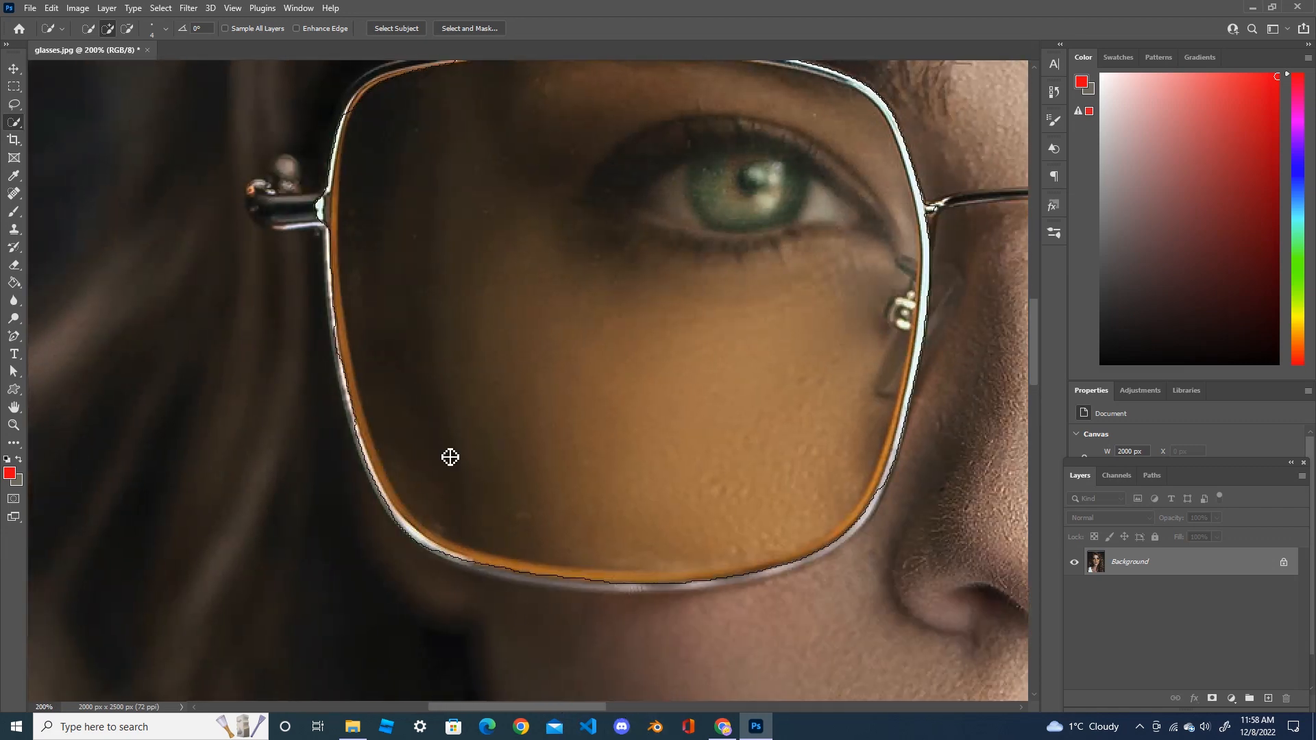
scroll(352, 261, "up", 2)
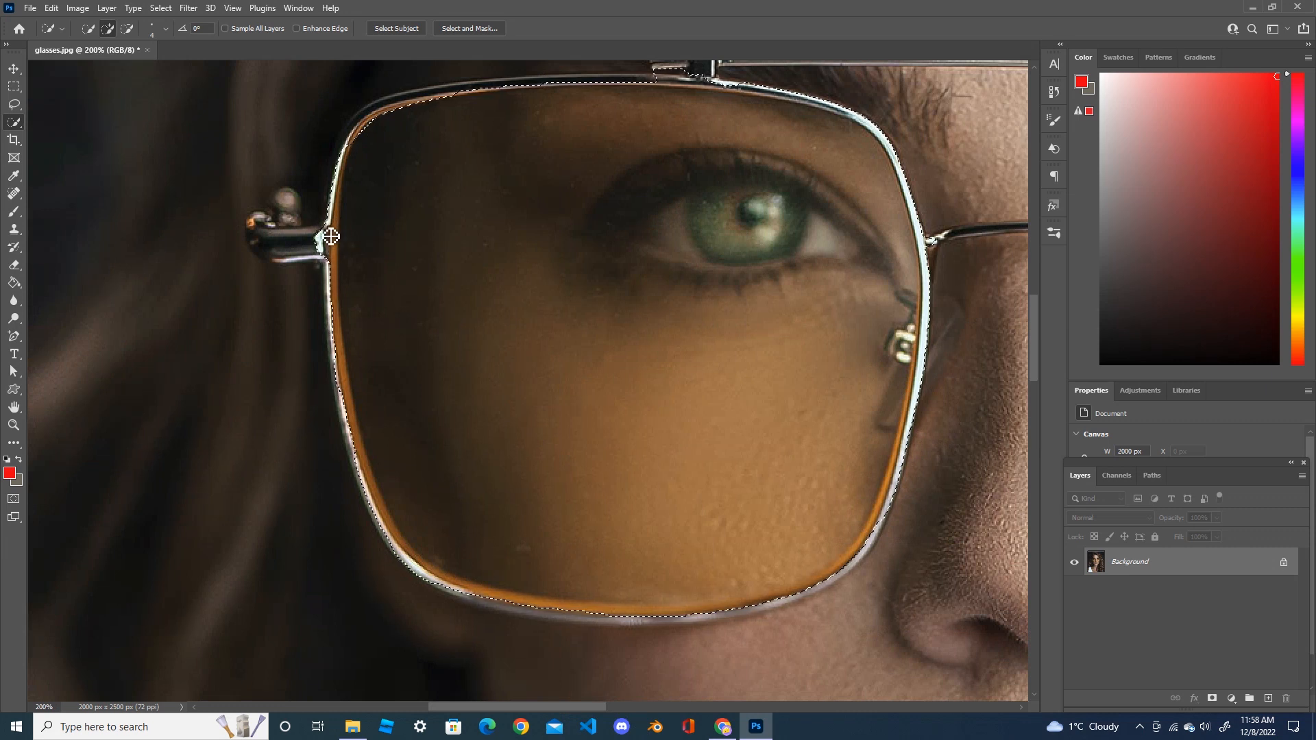
left_click(330, 238)
key("alt")
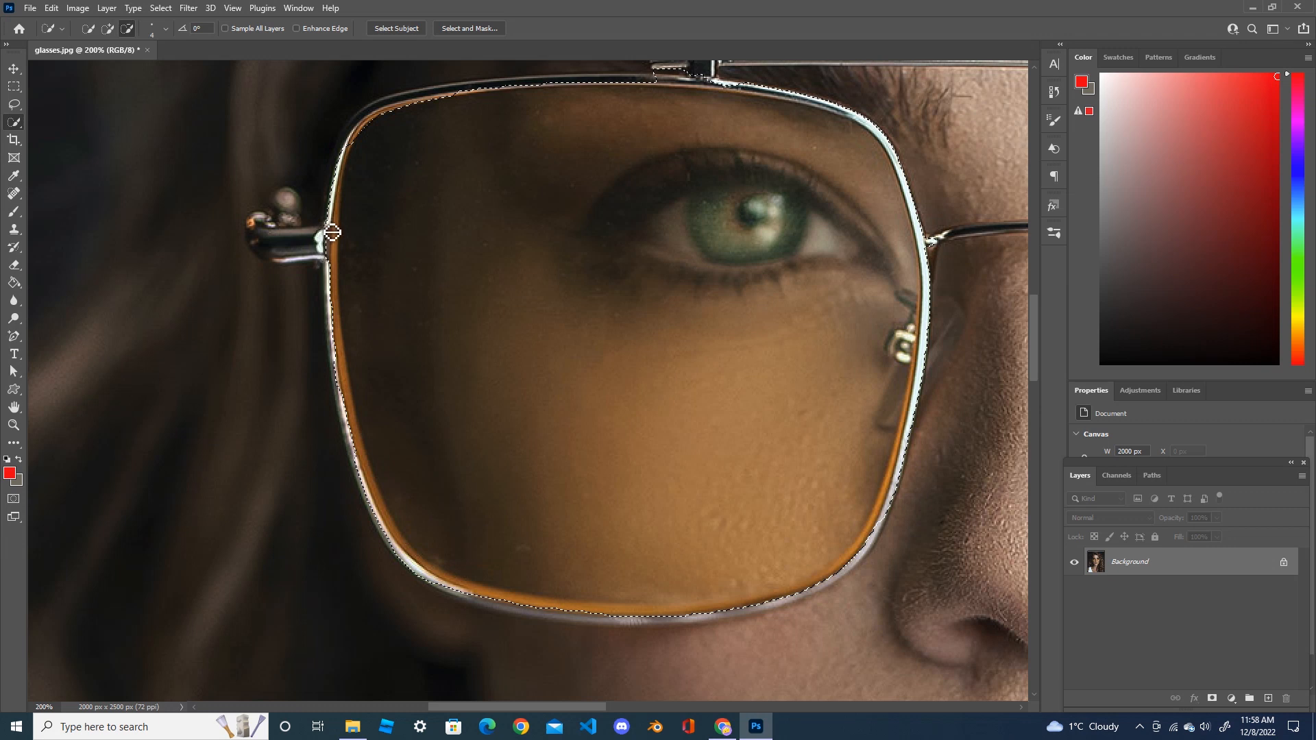
left_click_drag(329, 253, 329, 241)
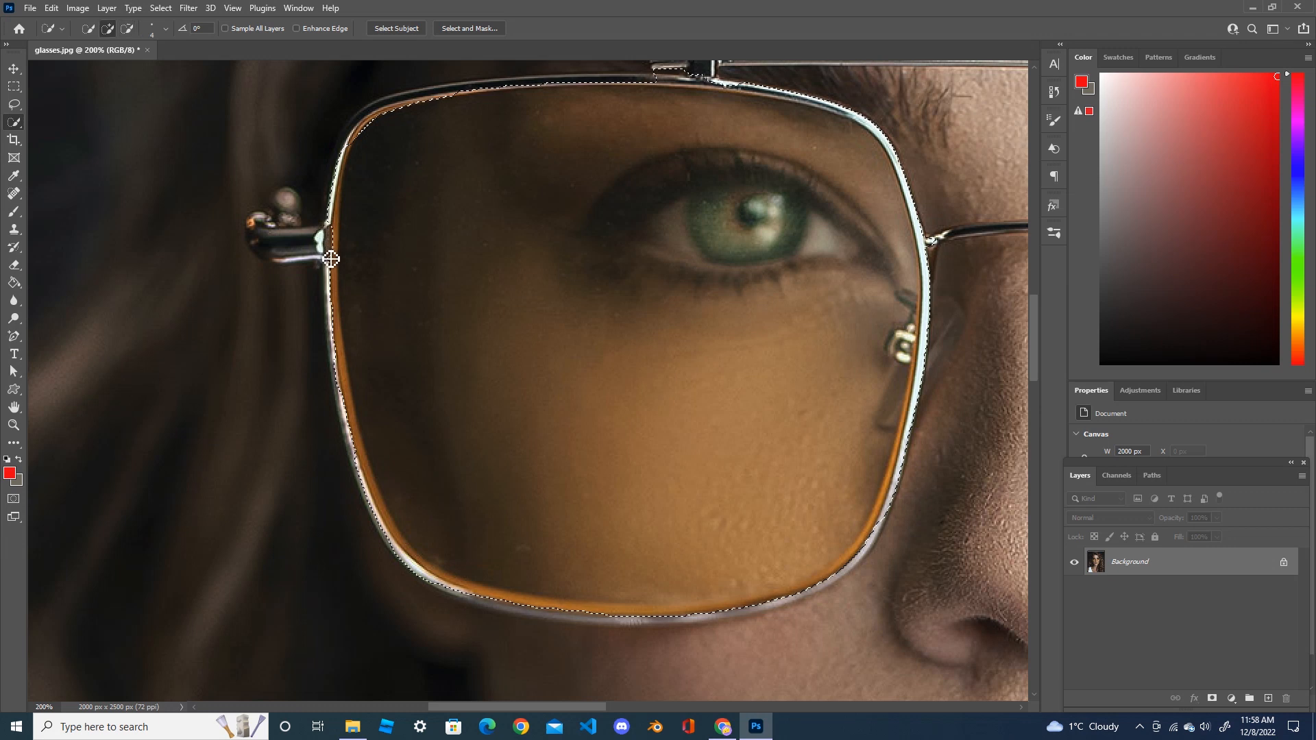
left_click(339, 235)
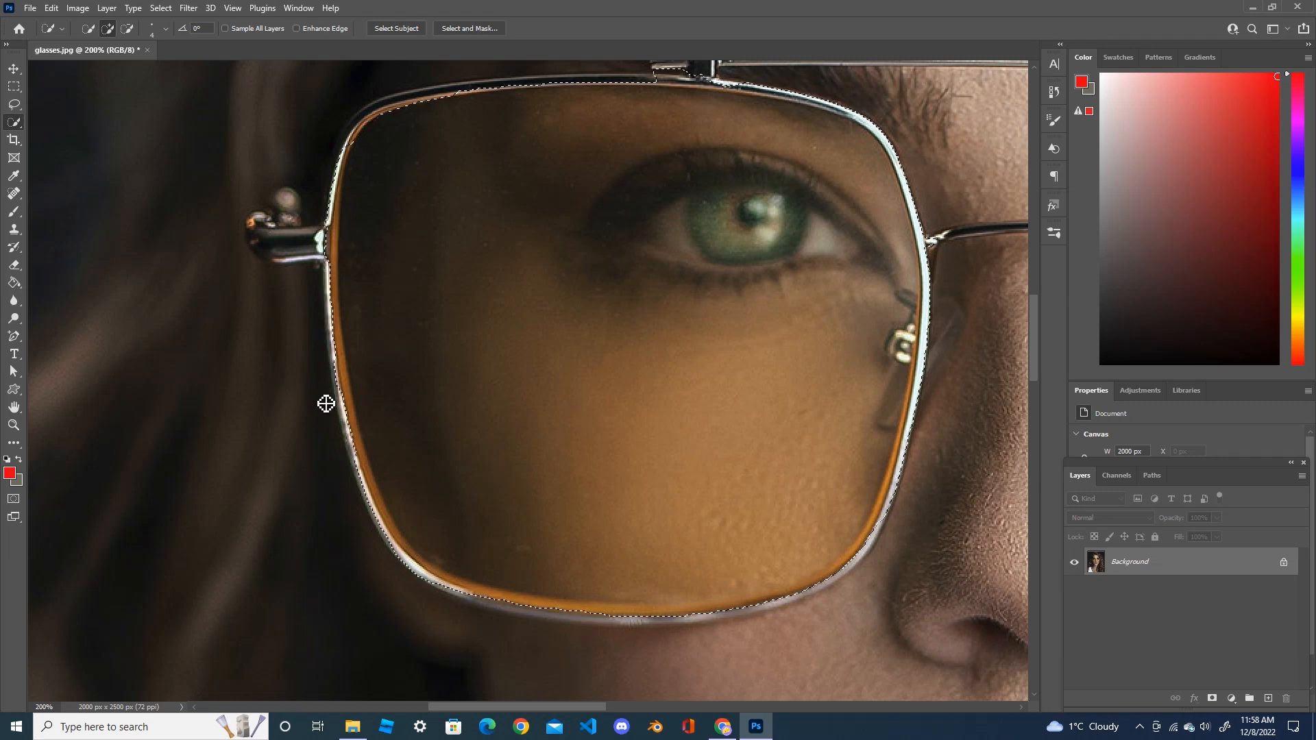
scroll(685, 171, "up", 1)
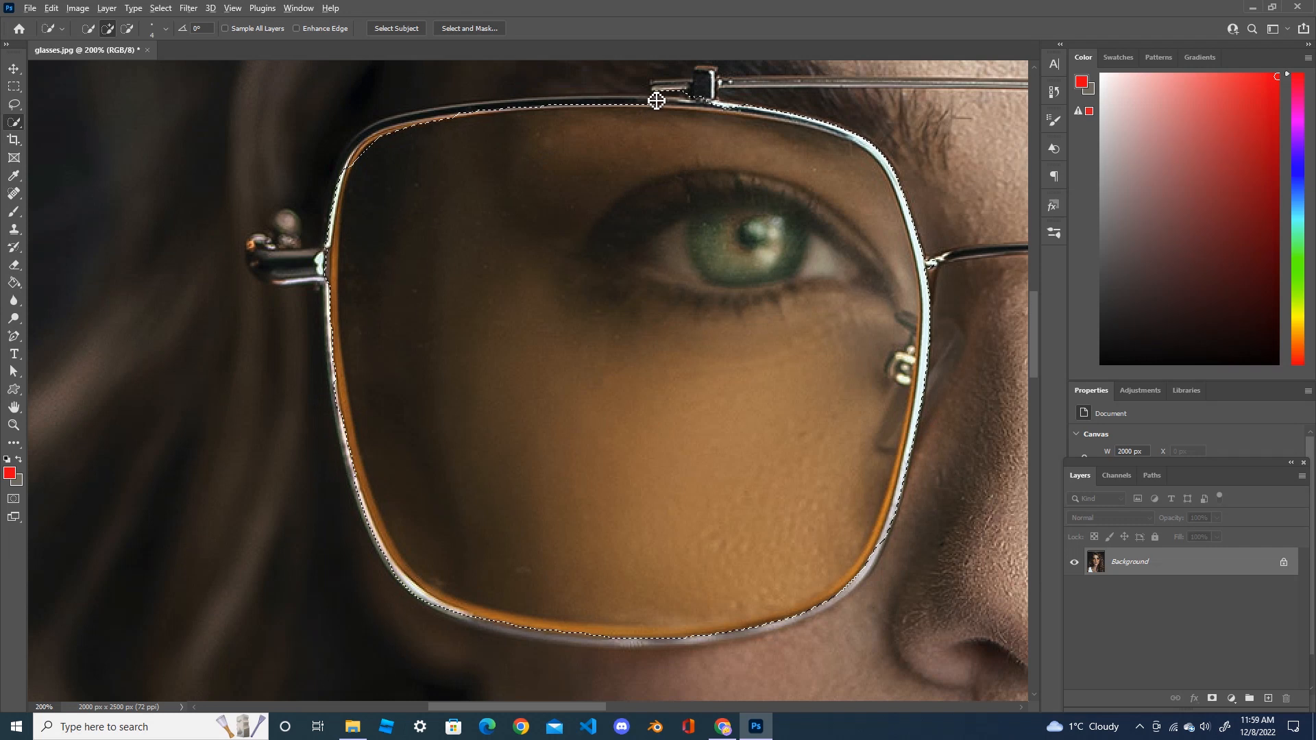
Trim the selection along the left lens's top rim beside the bridge clip, and undo the last stroke
key("alt")
left_click_drag(699, 101, 668, 101)
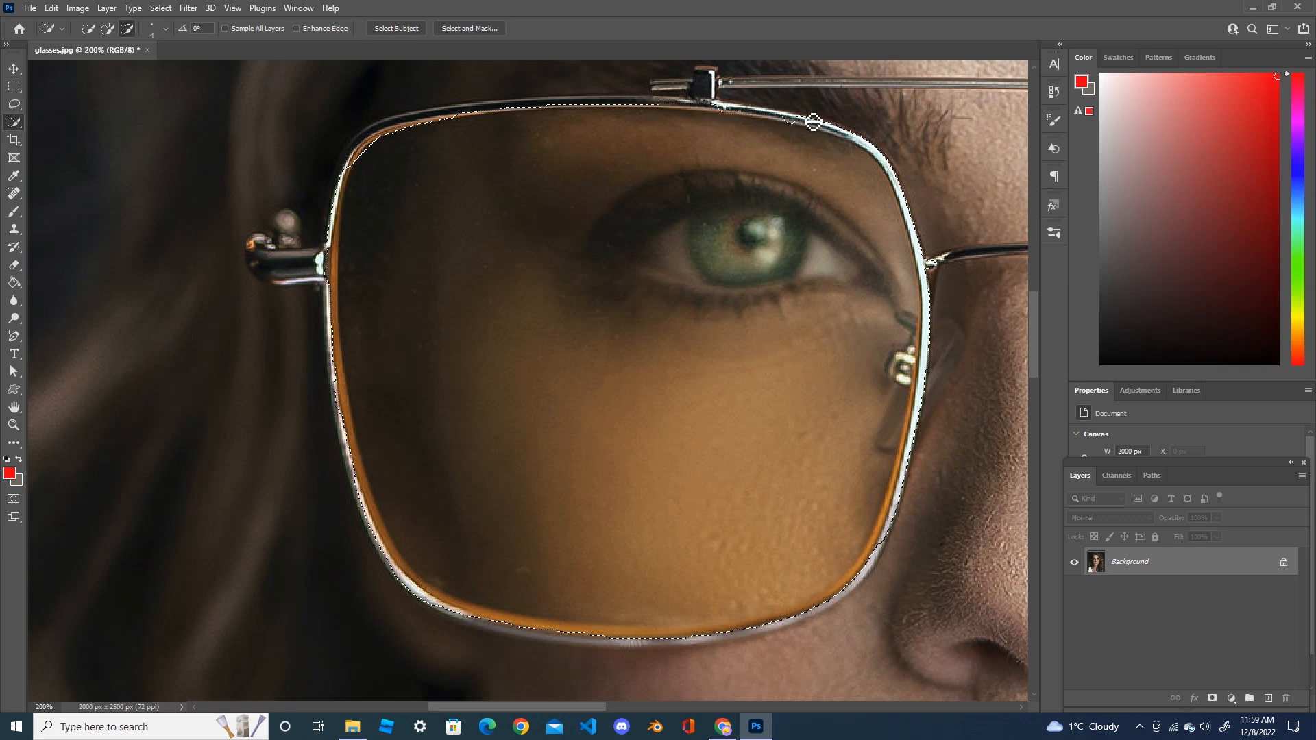
key("ctrl+z")
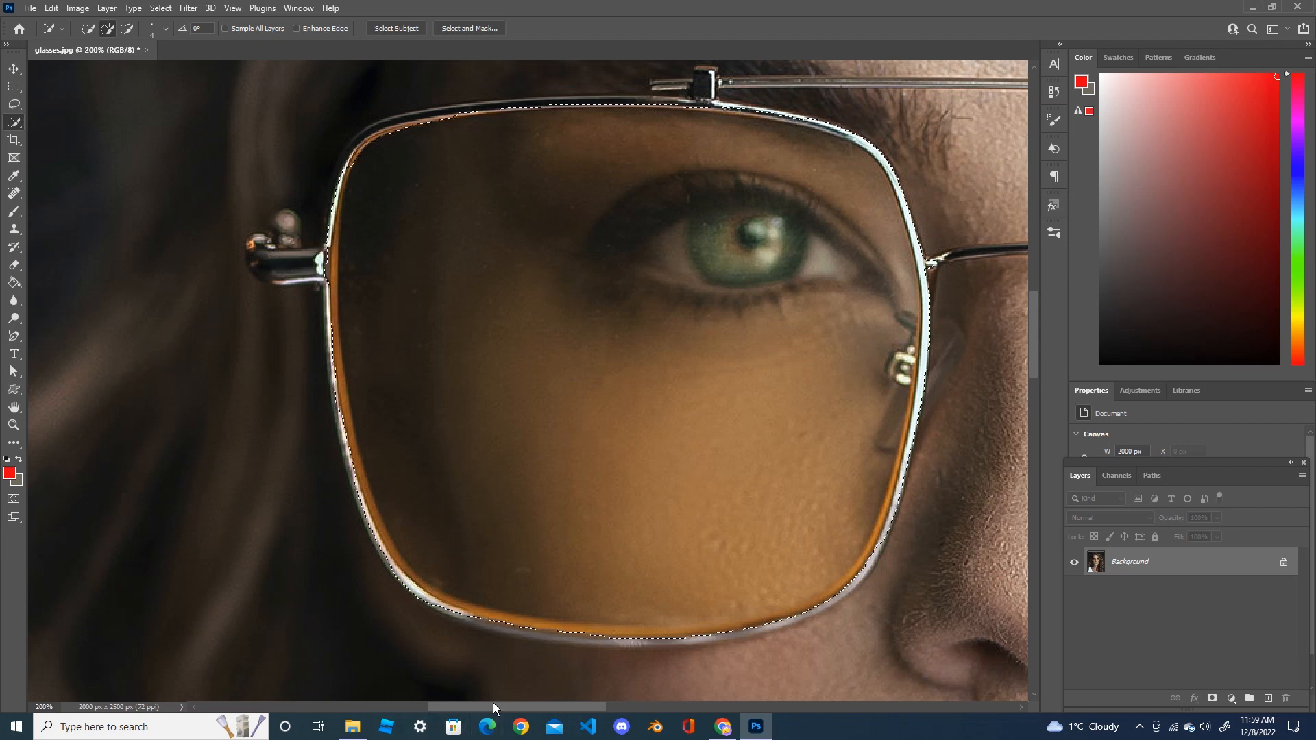
Correct the selection along the right lens's nose-side edge and lower rim, subtracting the skin beside the frame
left_click_drag(494, 704, 643, 707)
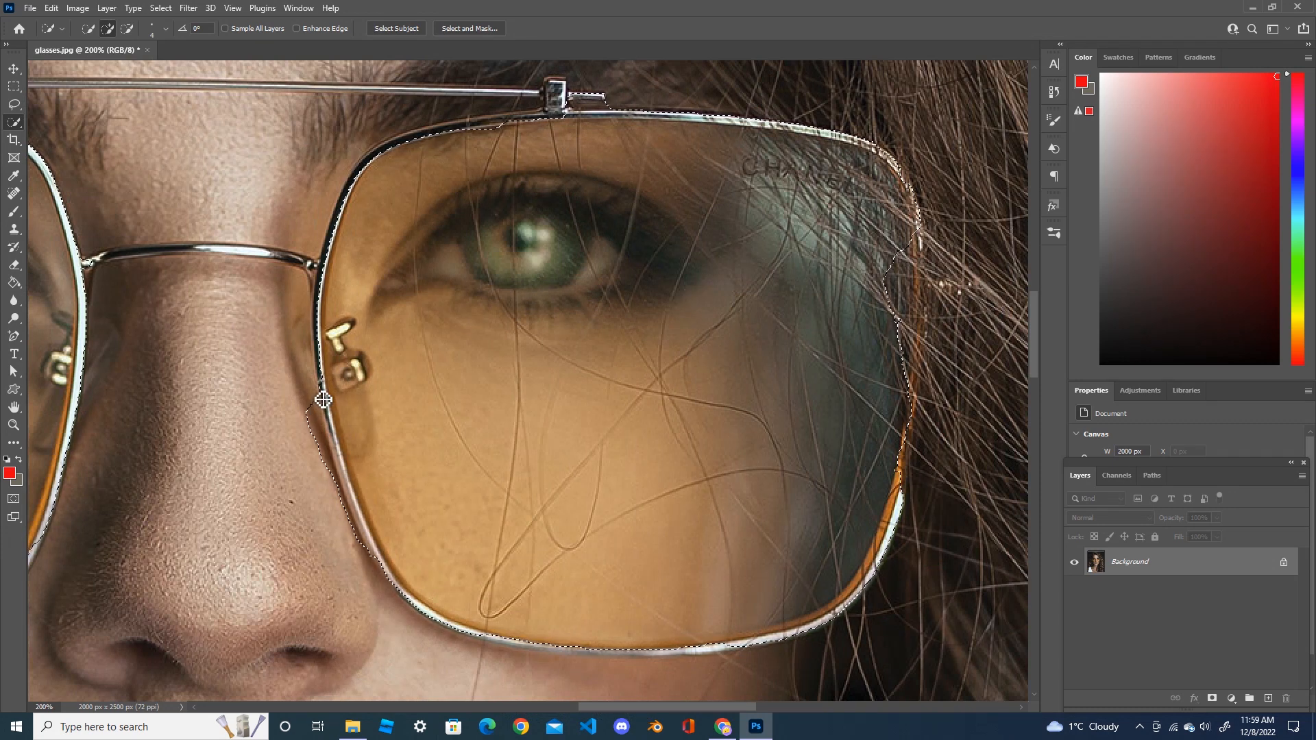
key("alt")
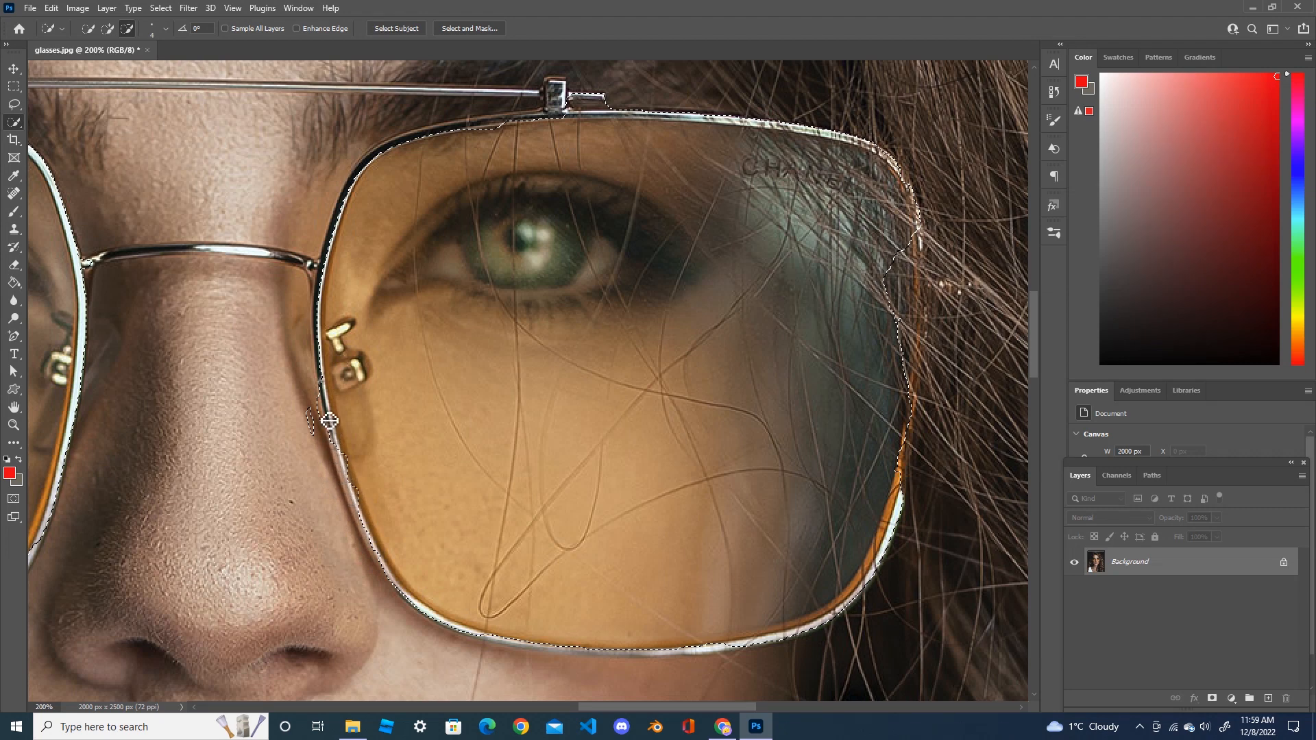
left_click_drag(315, 425, 324, 467)
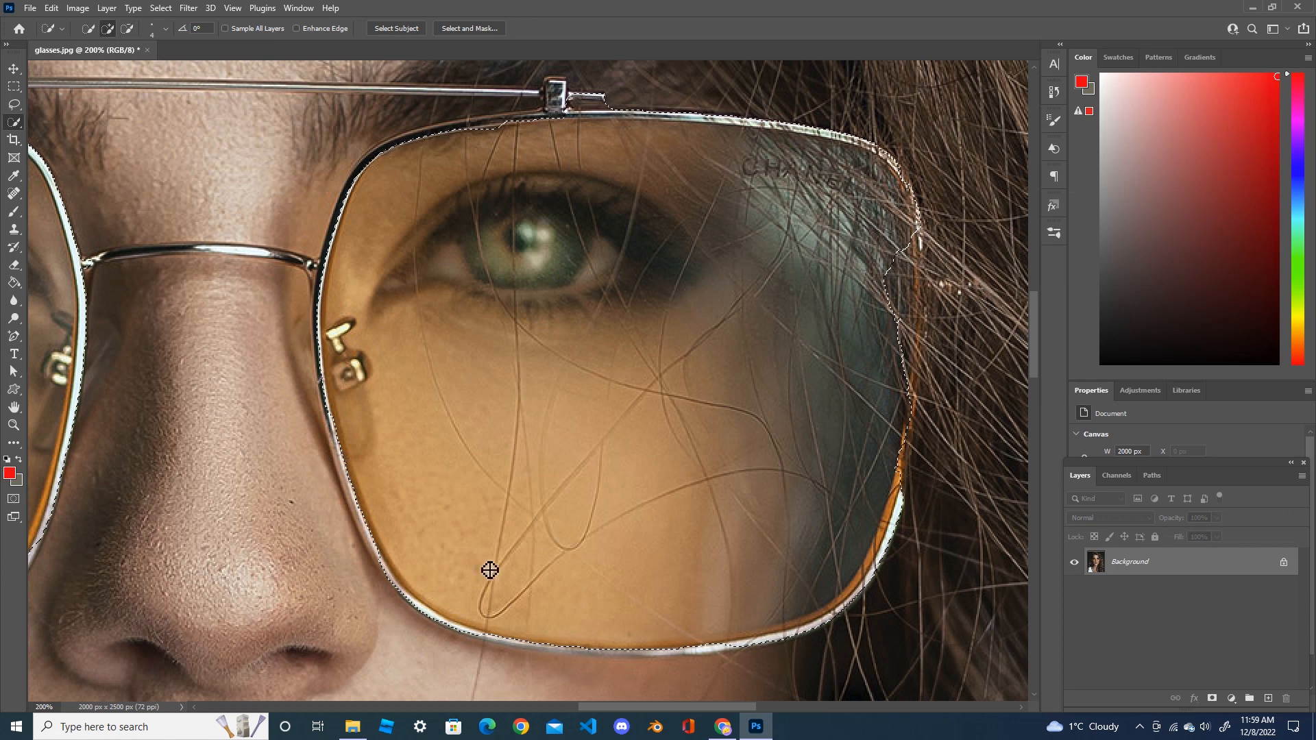
mouse_move(407, 601)
left_mouse_down()
mouse_move(496, 641)
mouse_move(685, 660)
mouse_move(812, 642)
mouse_move(849, 619)
mouse_move(513, 665)
mouse_move(434, 638)
mouse_move(436, 624)
mouse_move(493, 640)
left_mouse_up()
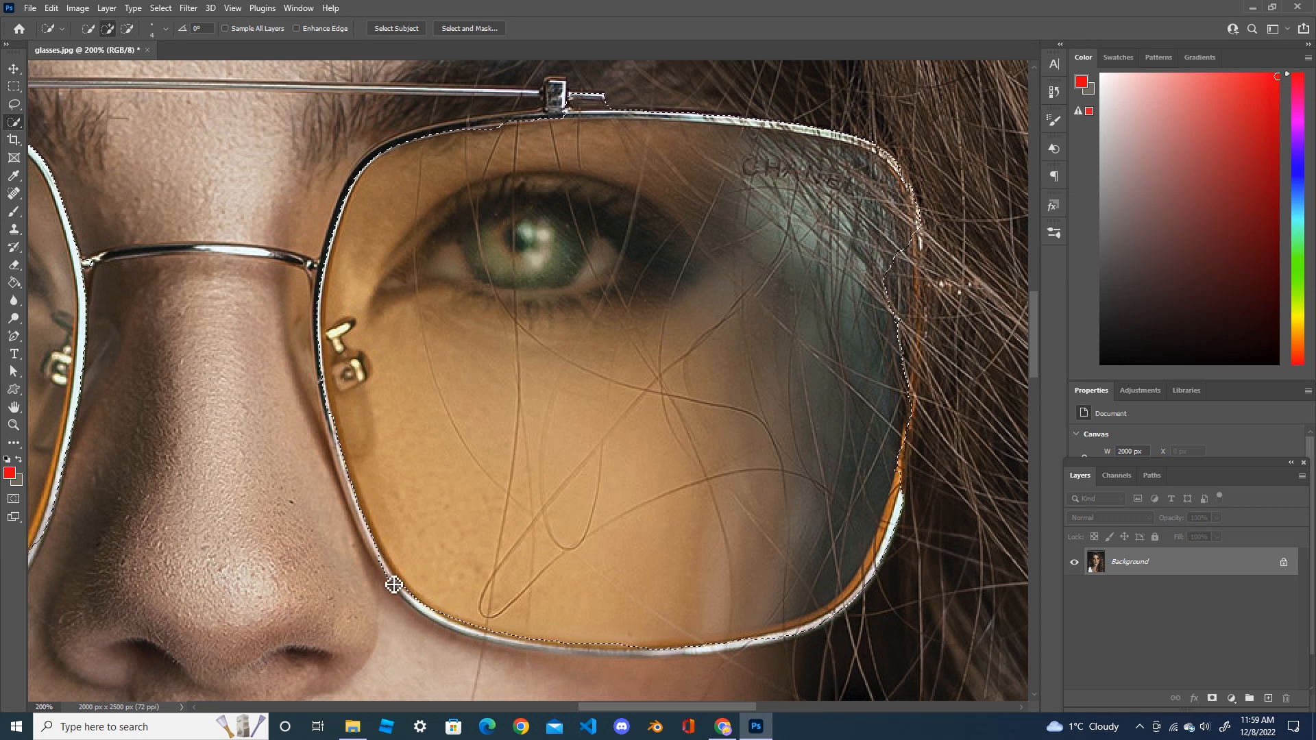
left_click_drag(387, 567, 389, 574)
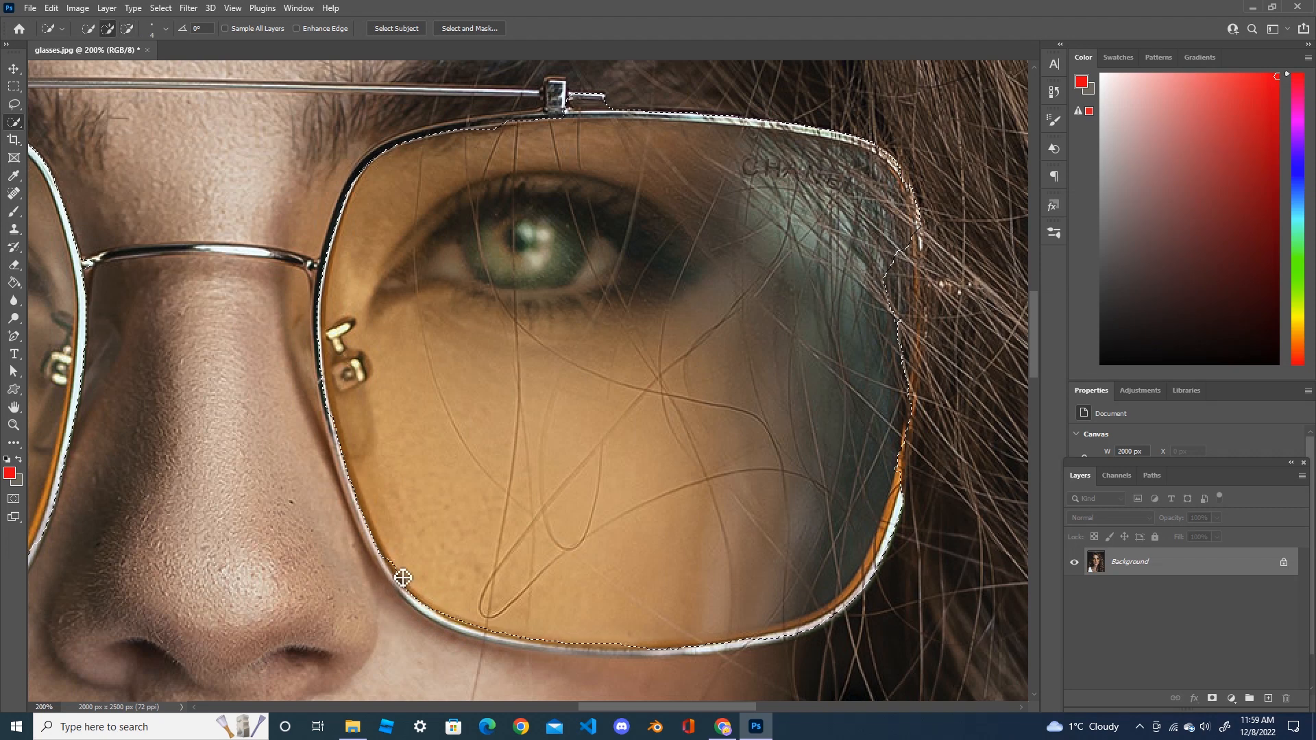
mouse_move(401, 579)
left_mouse_down()
mouse_move(397, 562)
mouse_move(406, 581)
left_mouse_up()
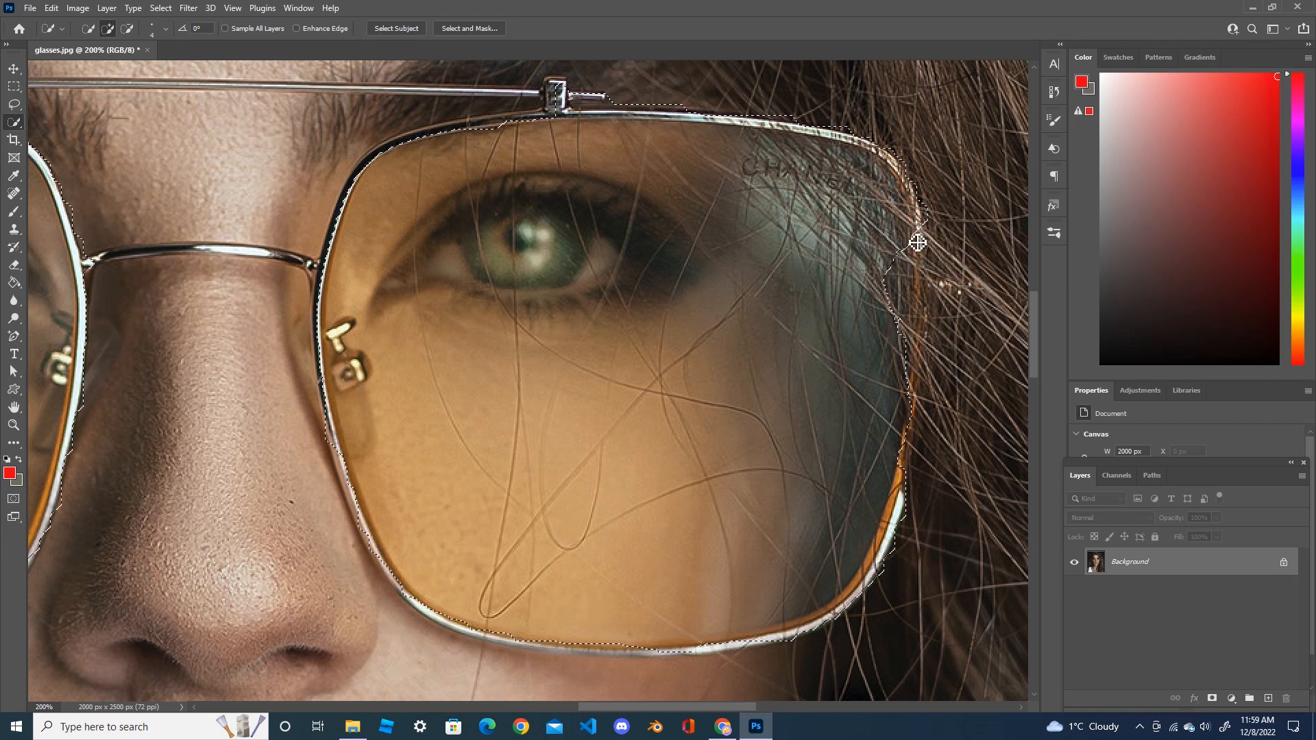
Extend the selection to the right lens's outer rim and subtract the hair beyond the frame
left_click_drag(918, 271, 917, 294)
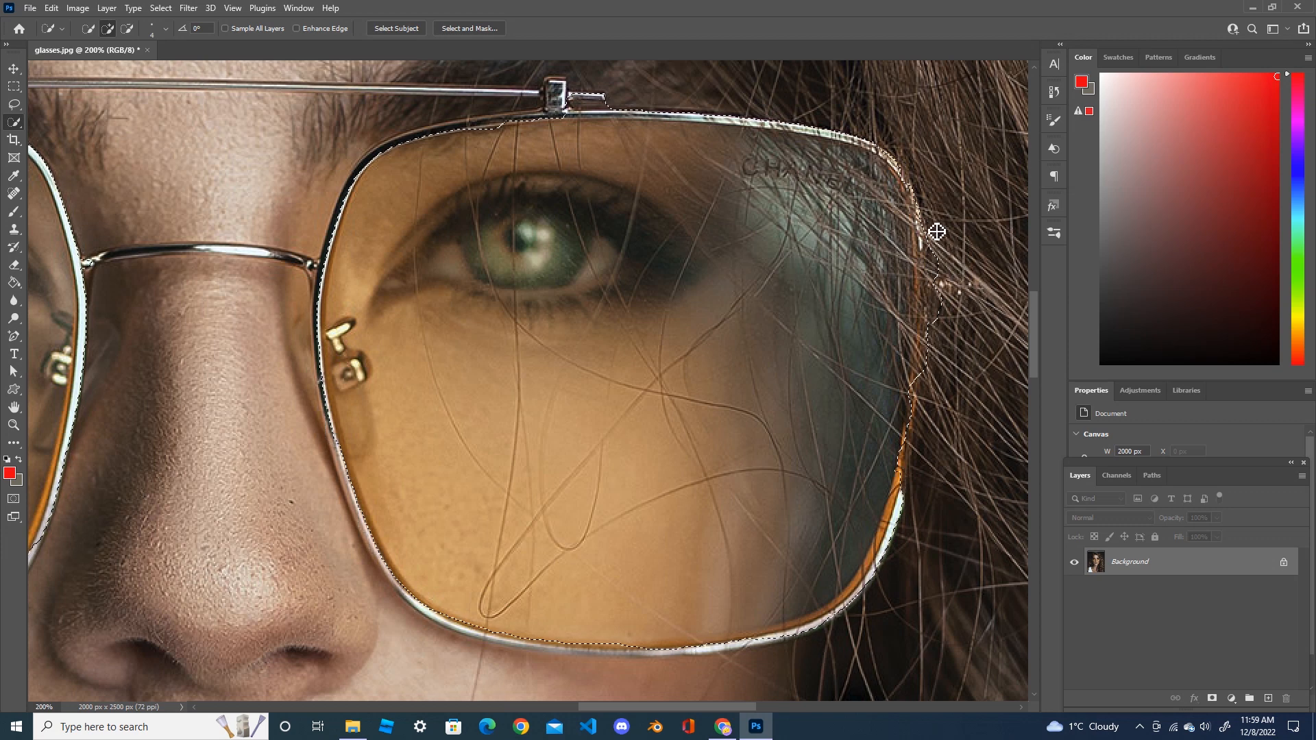
key("alt")
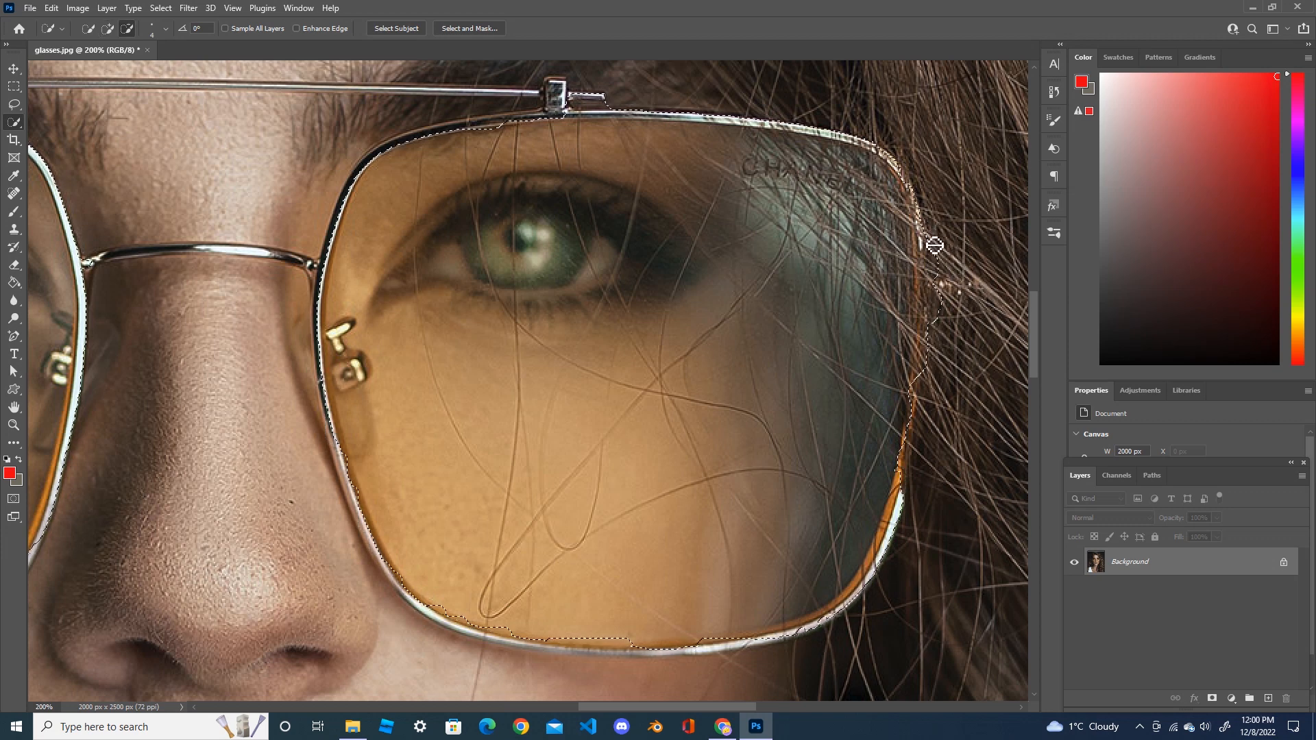
mouse_move(939, 267)
left_mouse_down()
mouse_move(947, 330)
mouse_move(948, 290)
mouse_move(950, 308)
left_mouse_up()
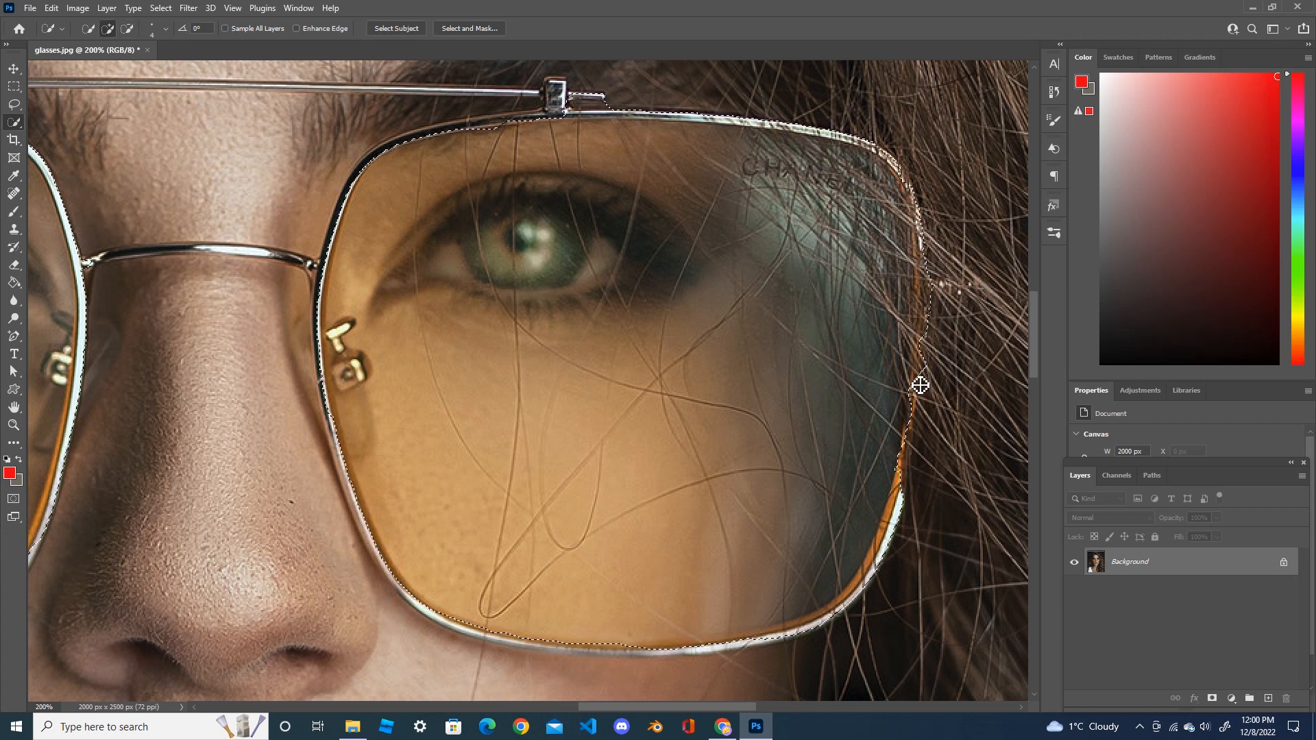
left_click_drag(920, 385, 917, 410)
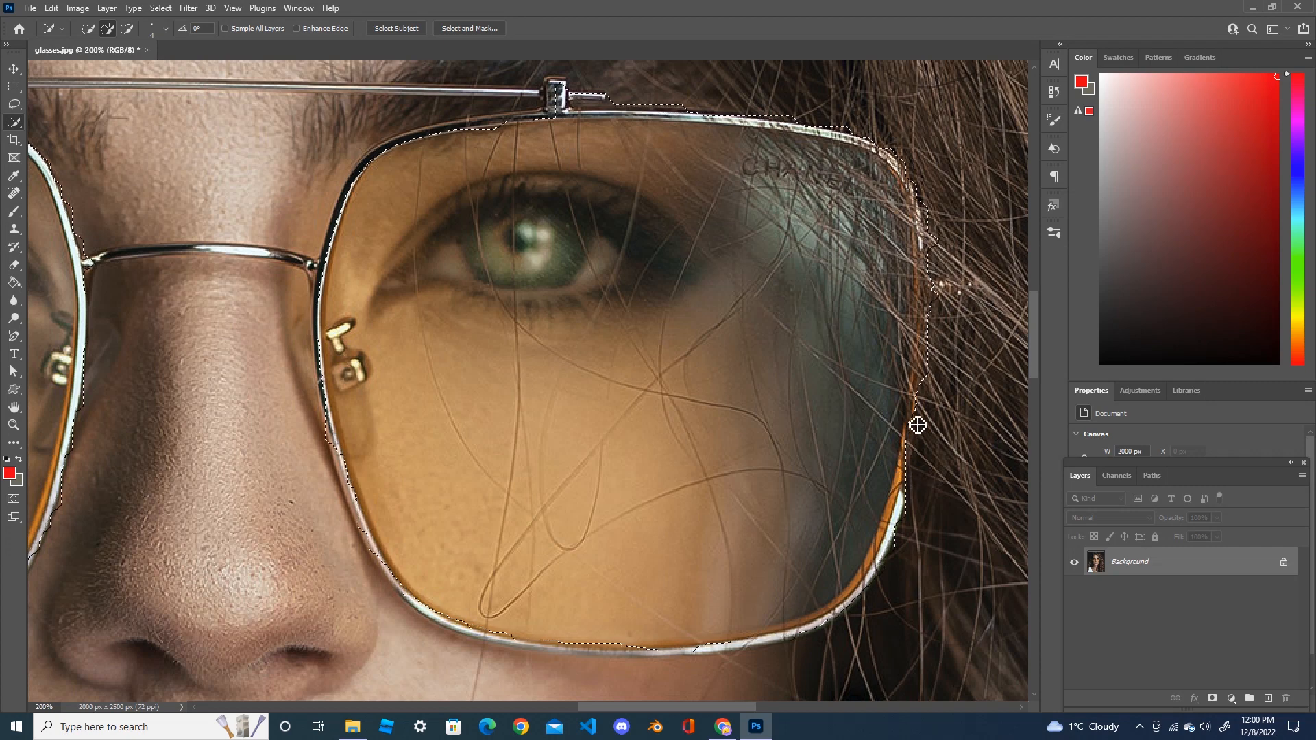
mouse_move(928, 382)
left_mouse_down()
mouse_move(943, 373)
mouse_move(922, 470)
mouse_move(927, 423)
mouse_move(949, 414)
mouse_move(948, 436)
left_mouse_up()
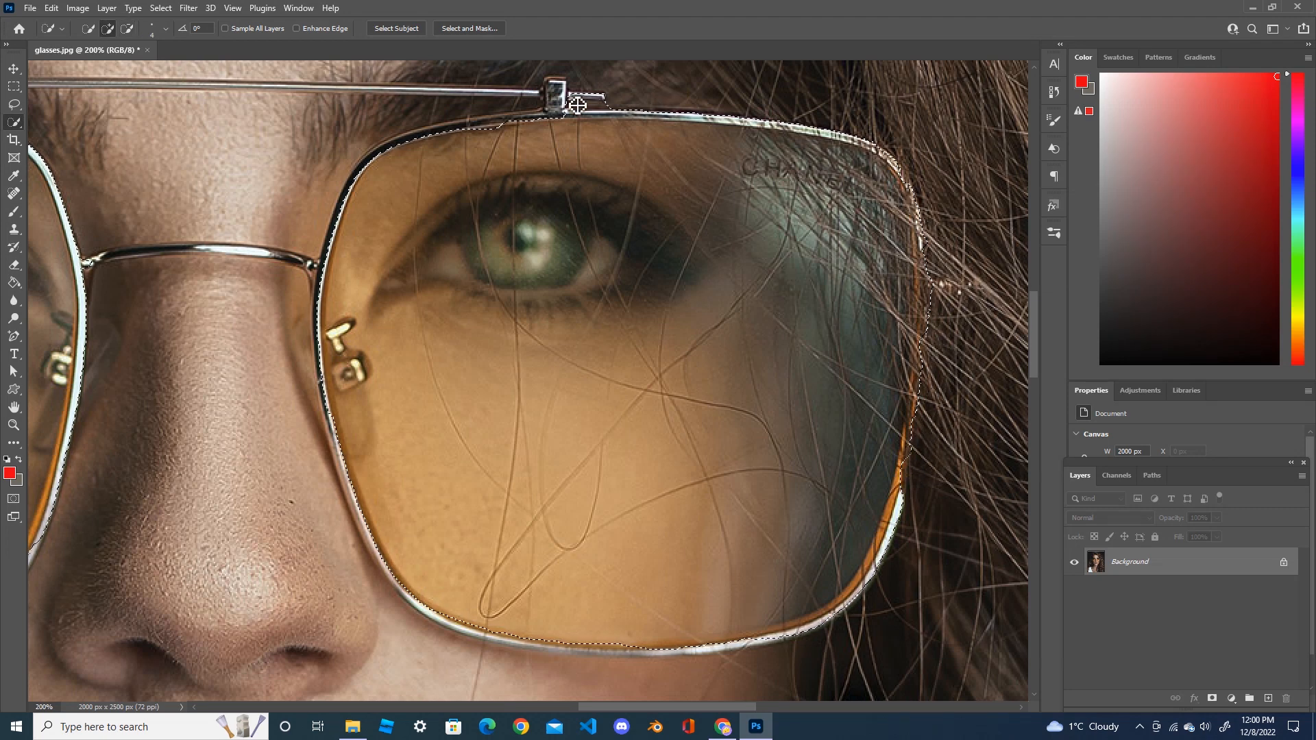
Subtract the small metal clip above the right lens and tidy the selection along its top and outer edges
left_click_drag(574, 105, 600, 111)
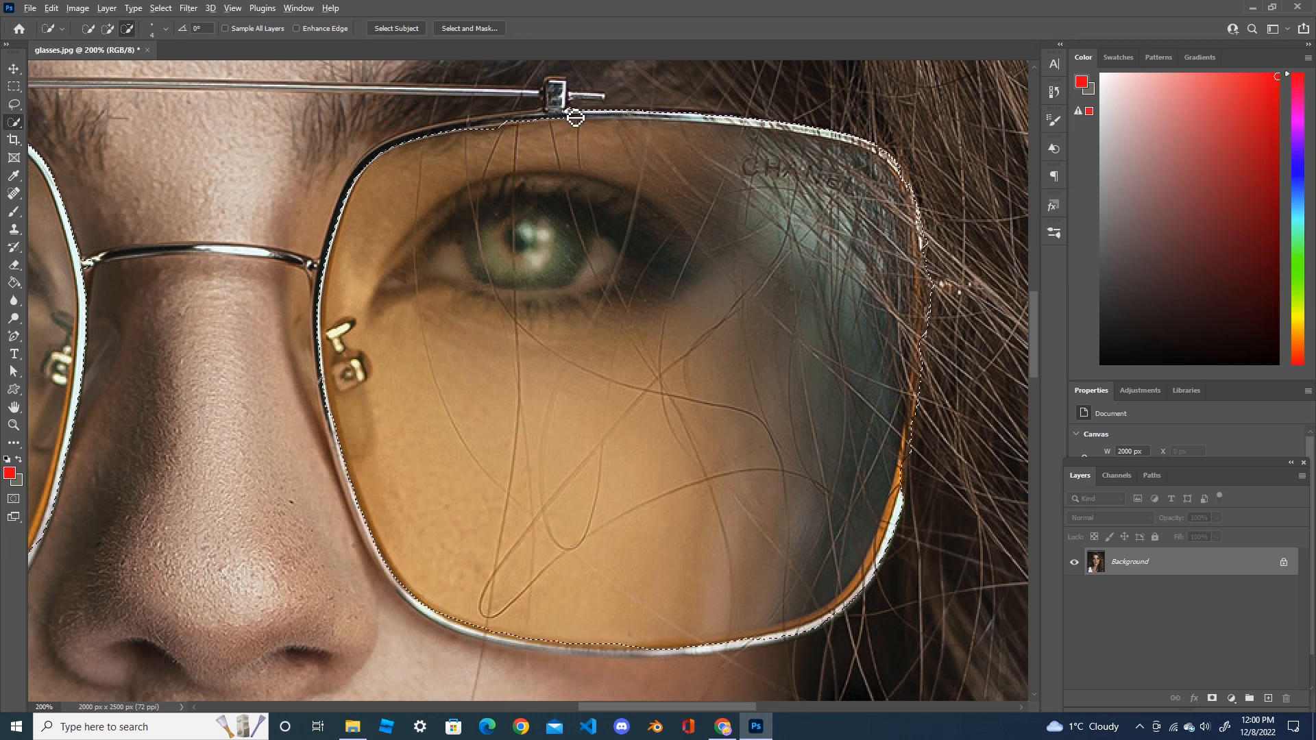
left_click_drag(583, 119, 845, 140)
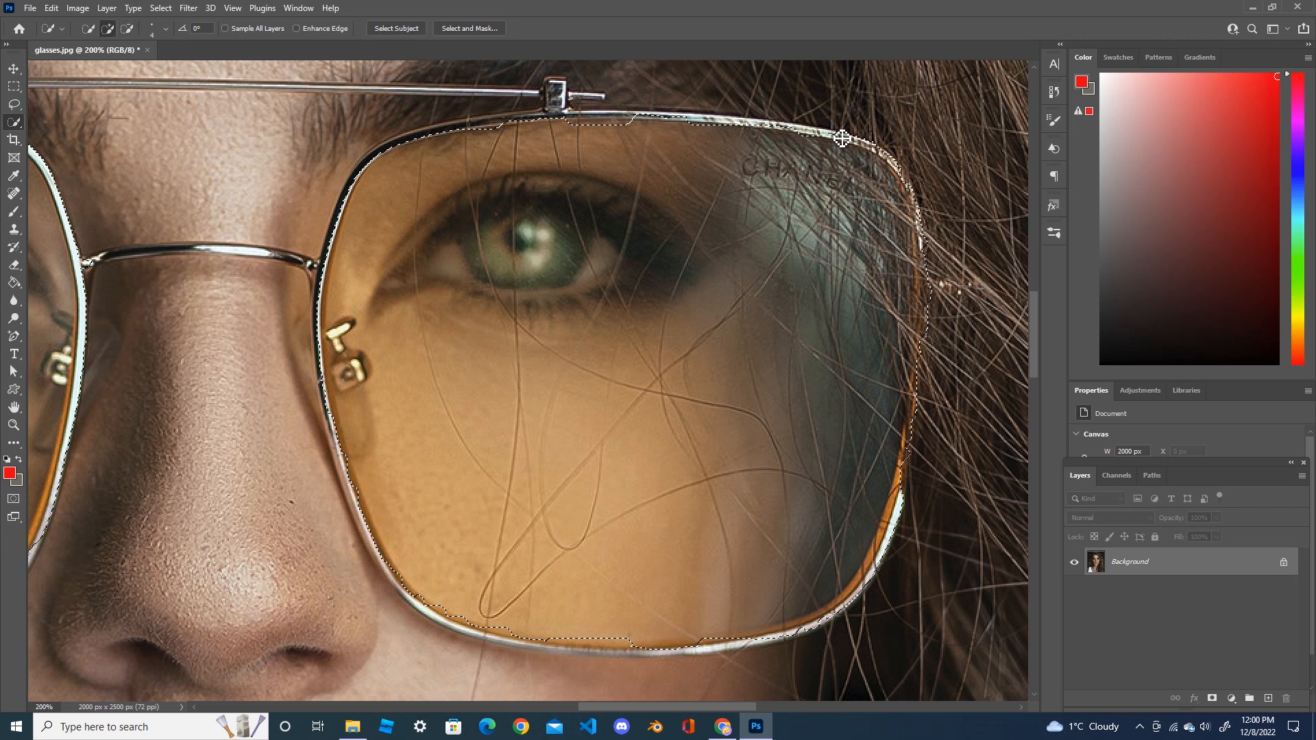
left_click_drag(590, 119, 670, 122)
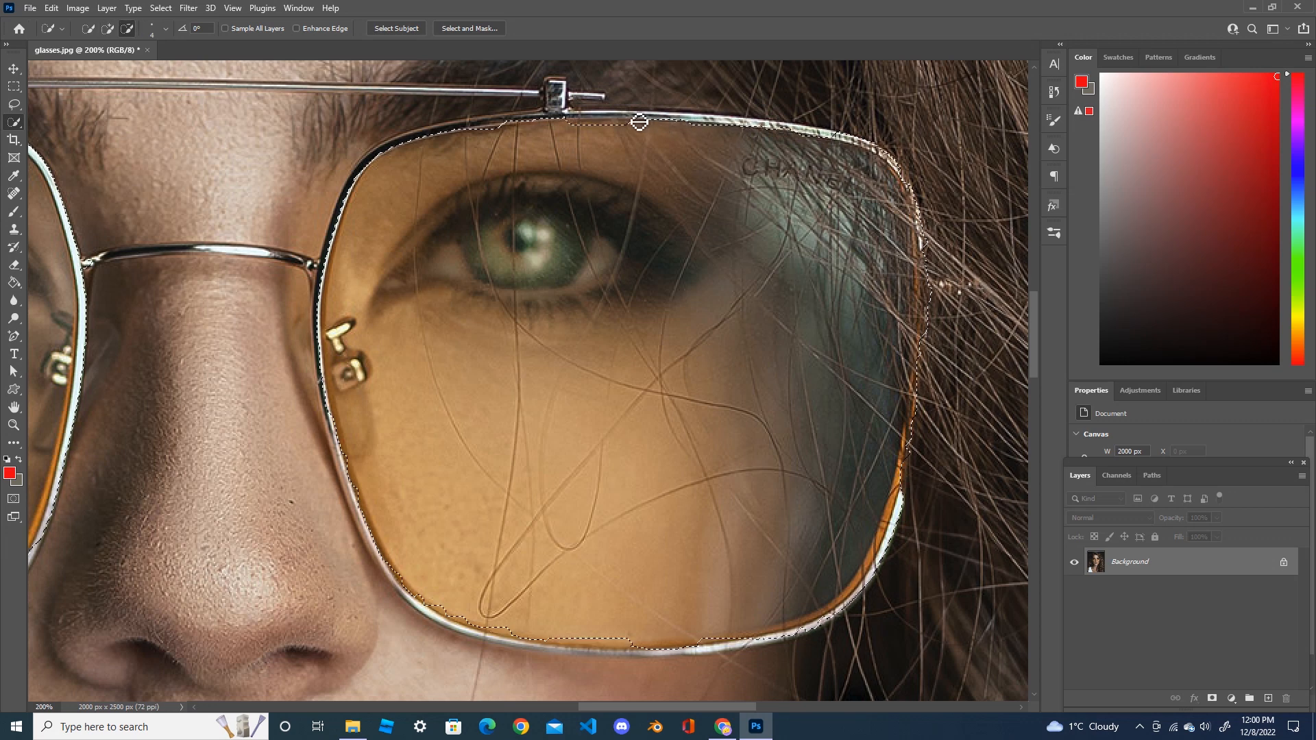
left_click_drag(638, 122, 638, 123)
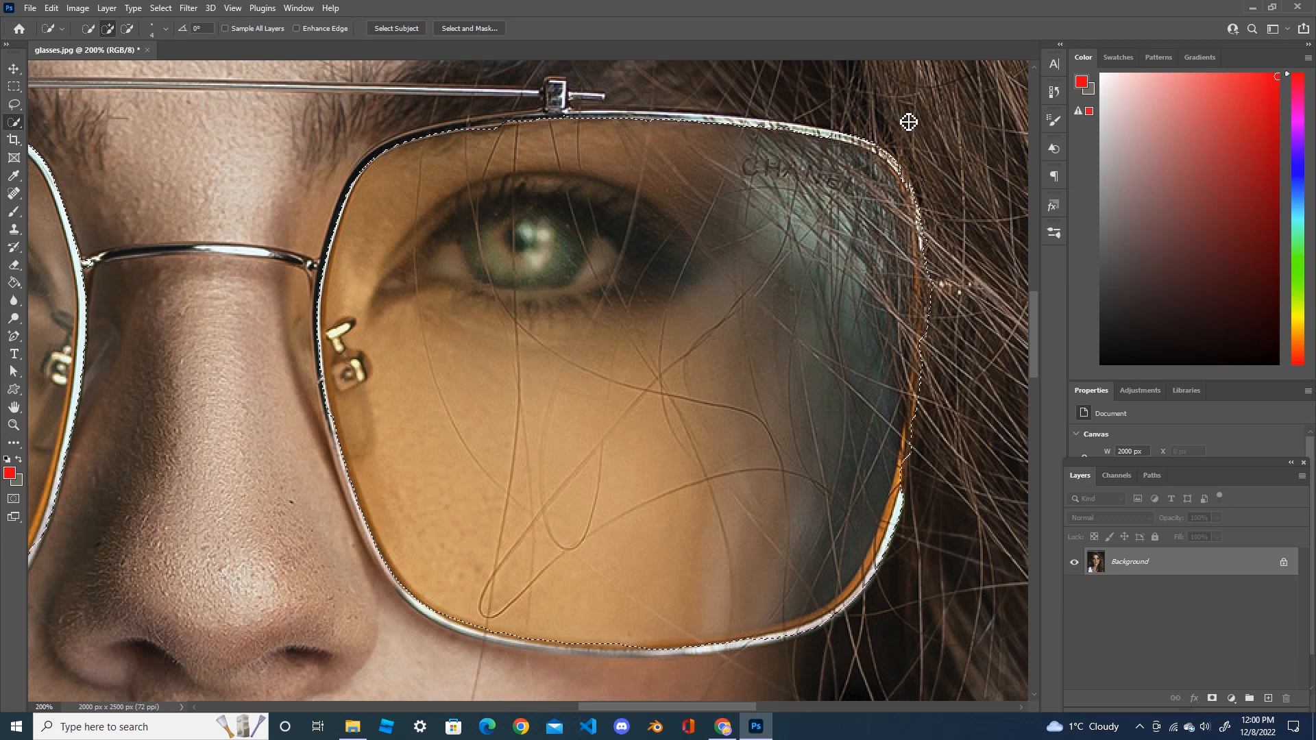
mouse_move(941, 283)
left_mouse_down()
mouse_move(931, 261)
mouse_move(928, 359)
mouse_move(940, 347)
left_mouse_up()
left_click_drag(517, 135, 480, 136)
Add a Gradient Map adjustment layer masked to the selected lenses
key("ctrl+minus")
key("ctrl+minus")
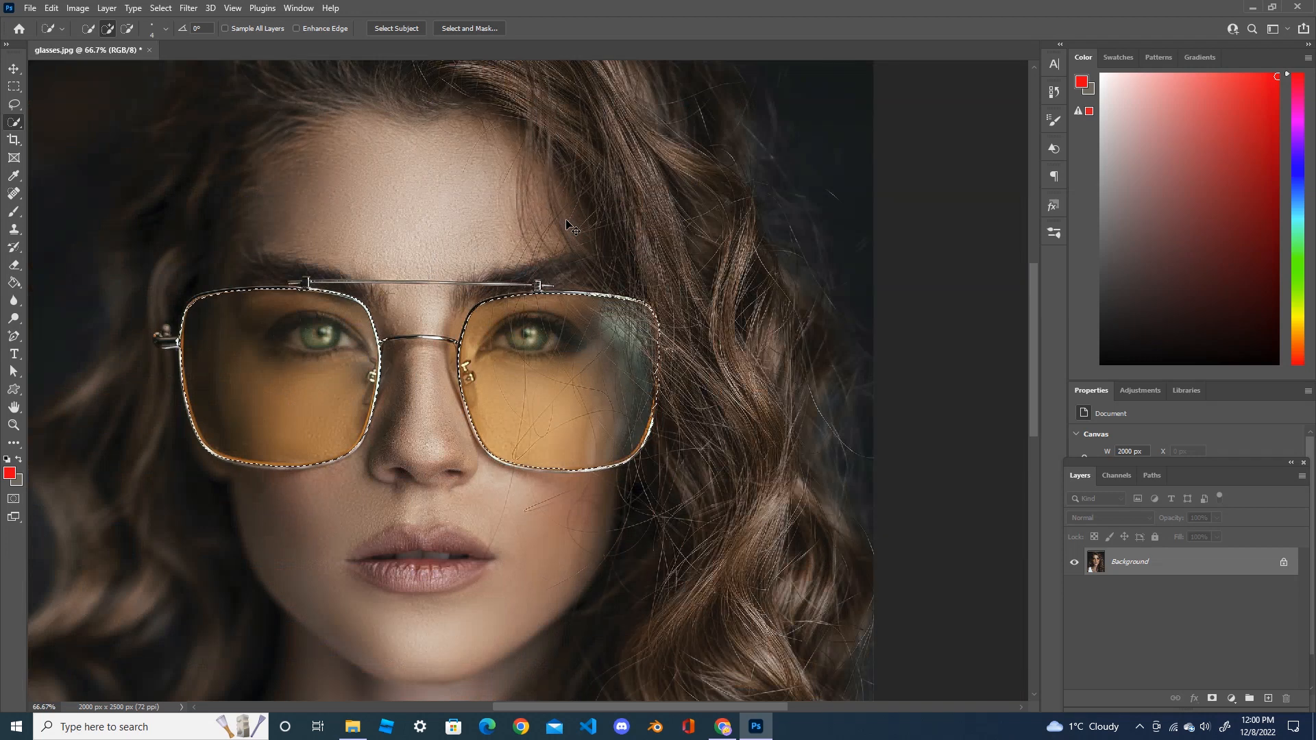
key("ctrl+minus")
key("ctrl+minus")
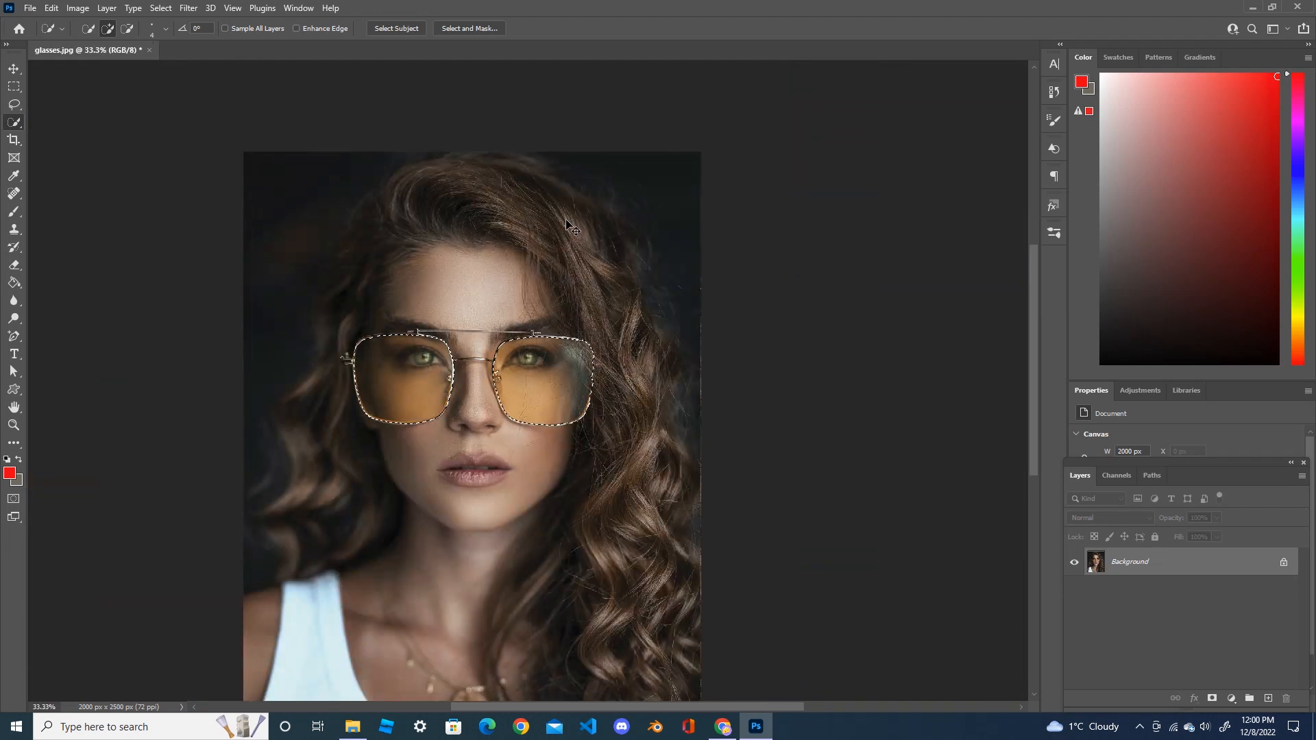
key("ctrl+minus")
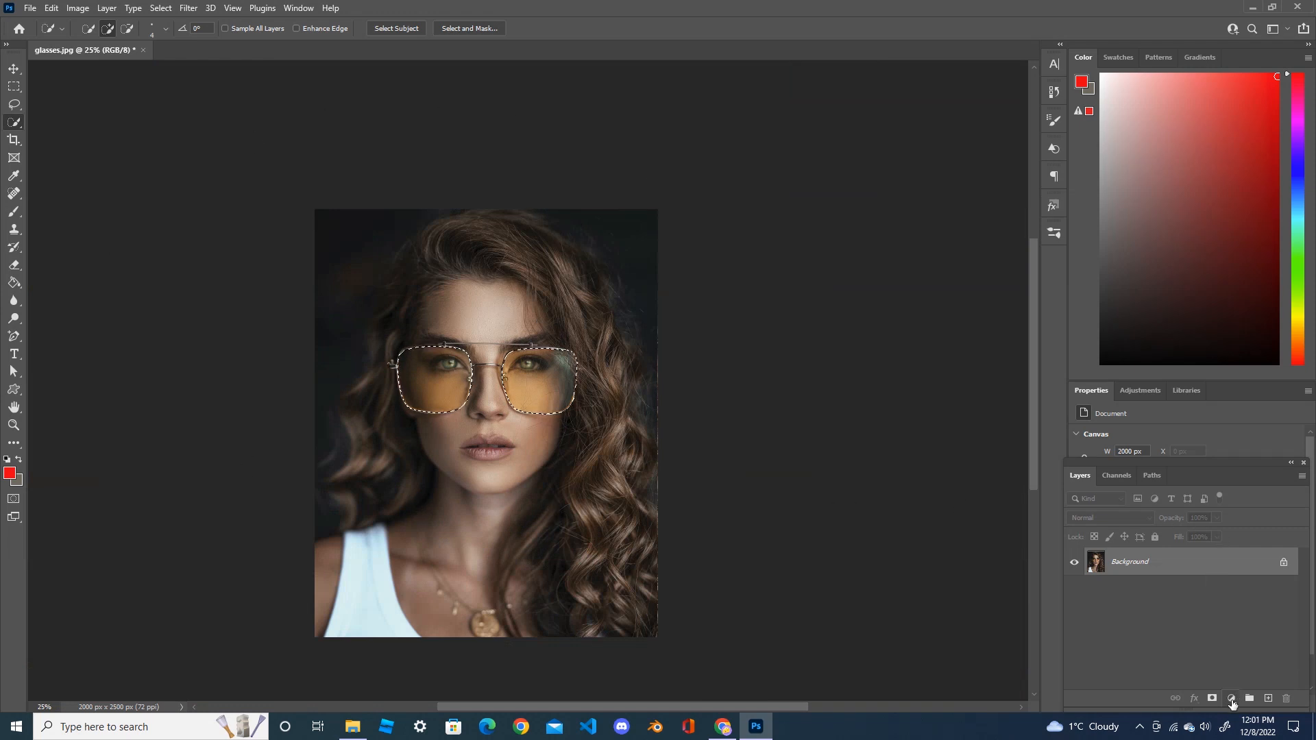
left_click(1232, 699)
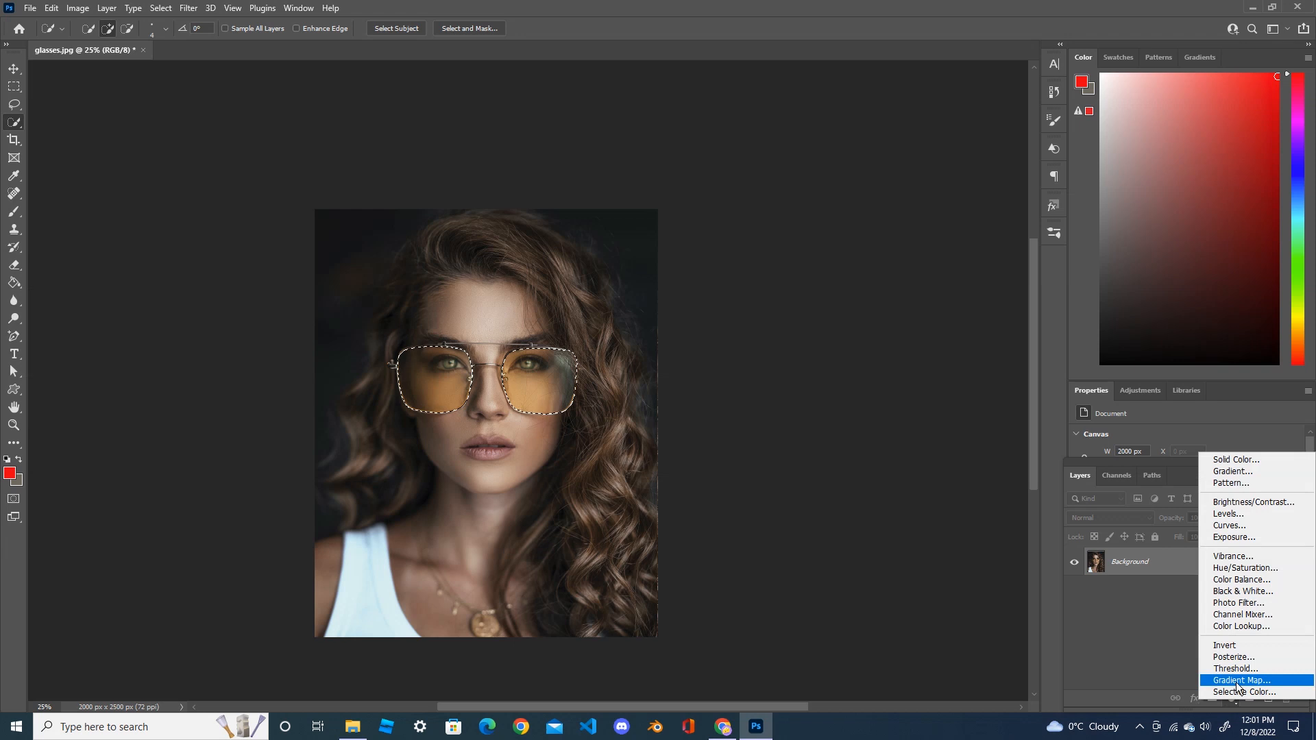
left_click(1238, 680)
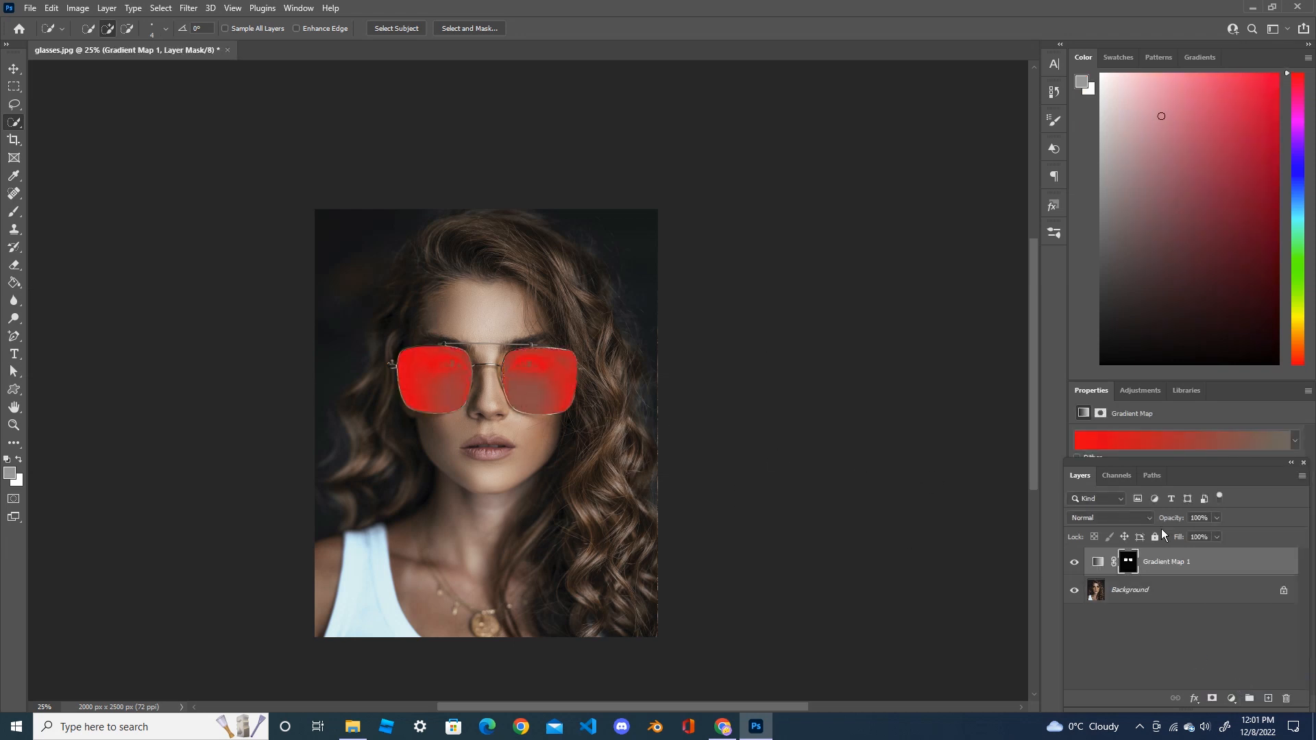
Recolour the gradient map's starting colour stop from red to a blue with a hue of 209°
left_click_drag(1191, 381, 1203, 198)
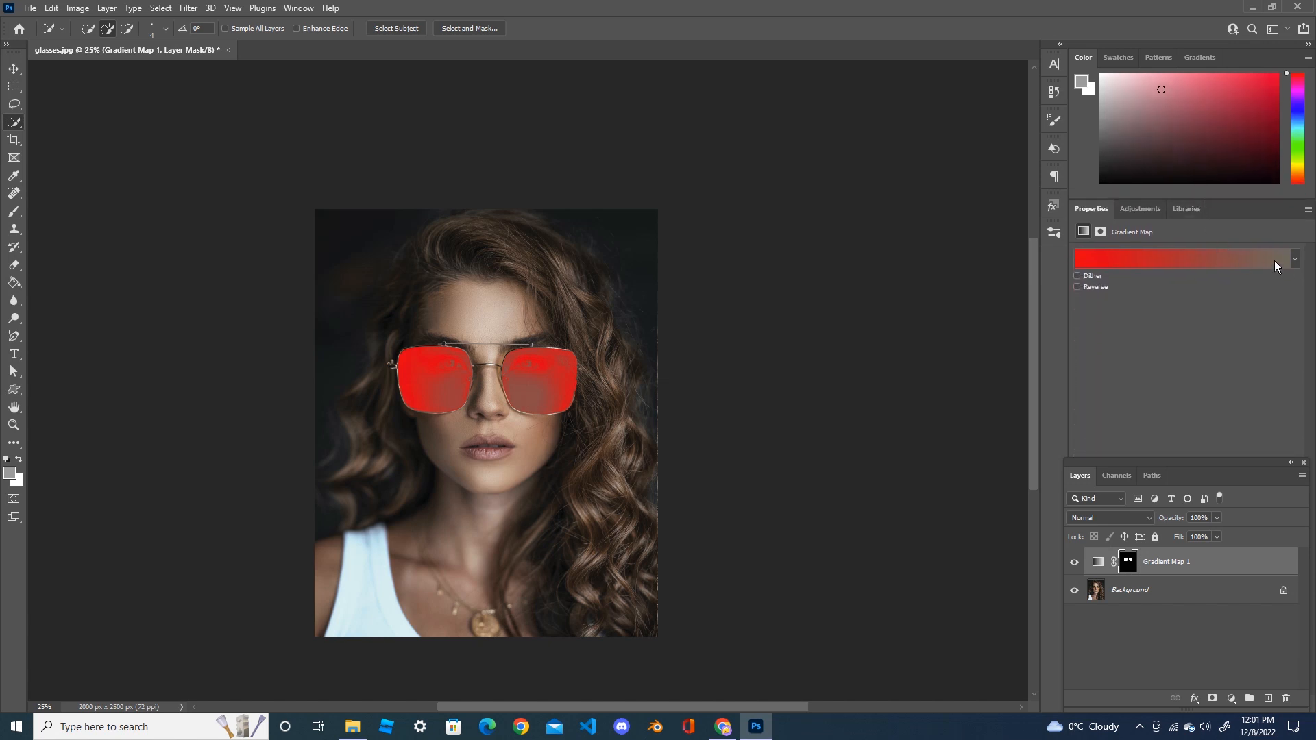
left_click(1275, 260)
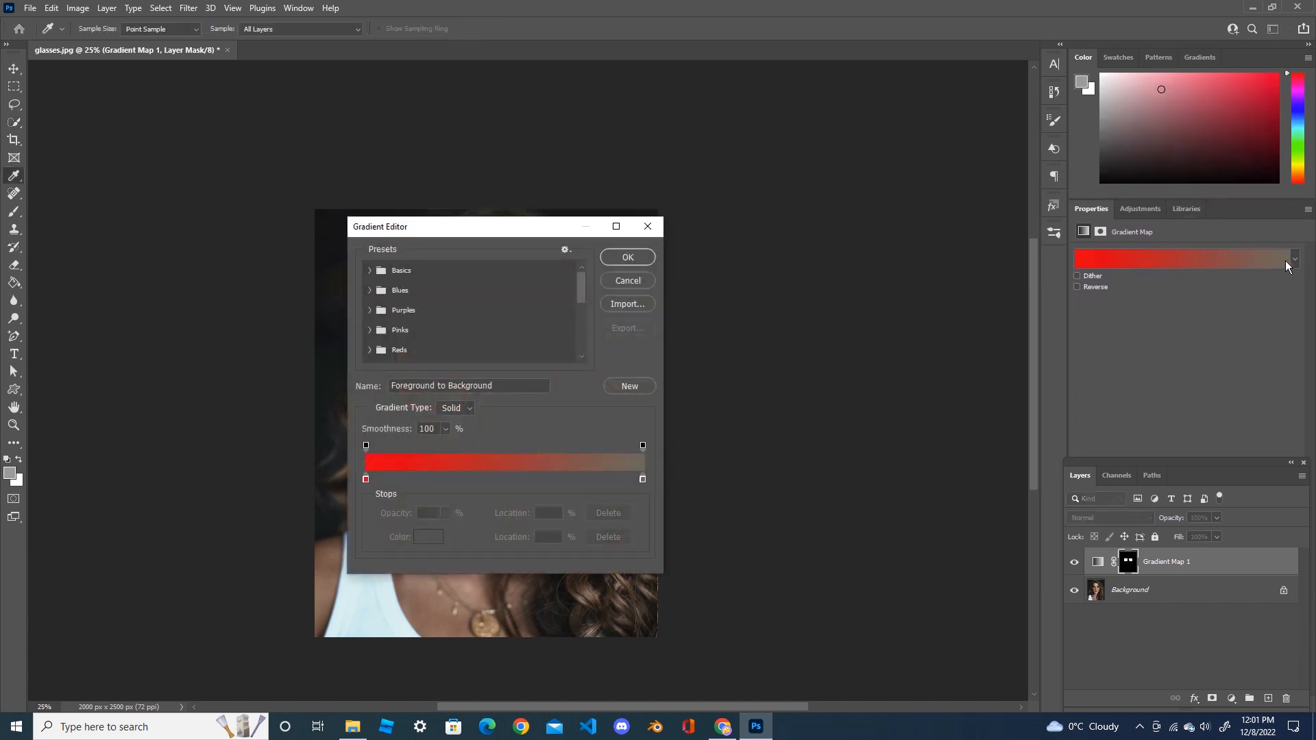
left_click(366, 480)
left_click_drag(504, 224, 790, 255)
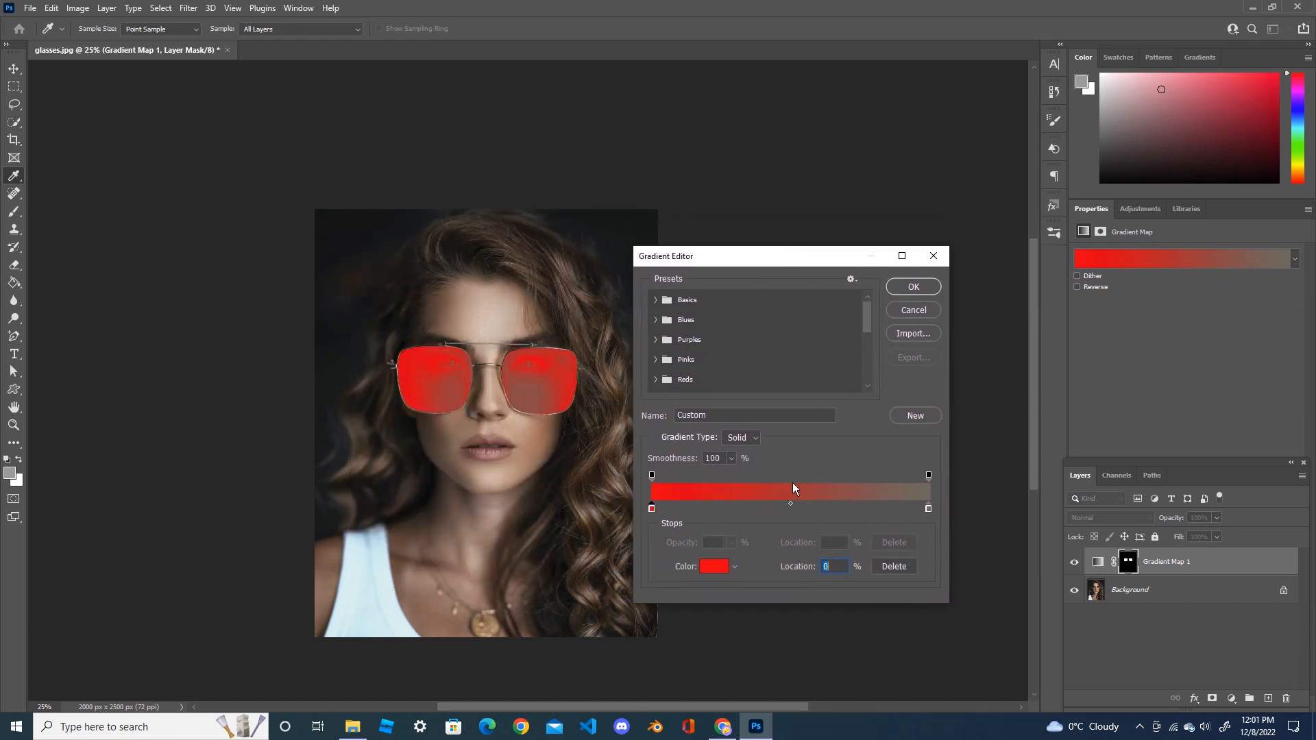
left_click(713, 567)
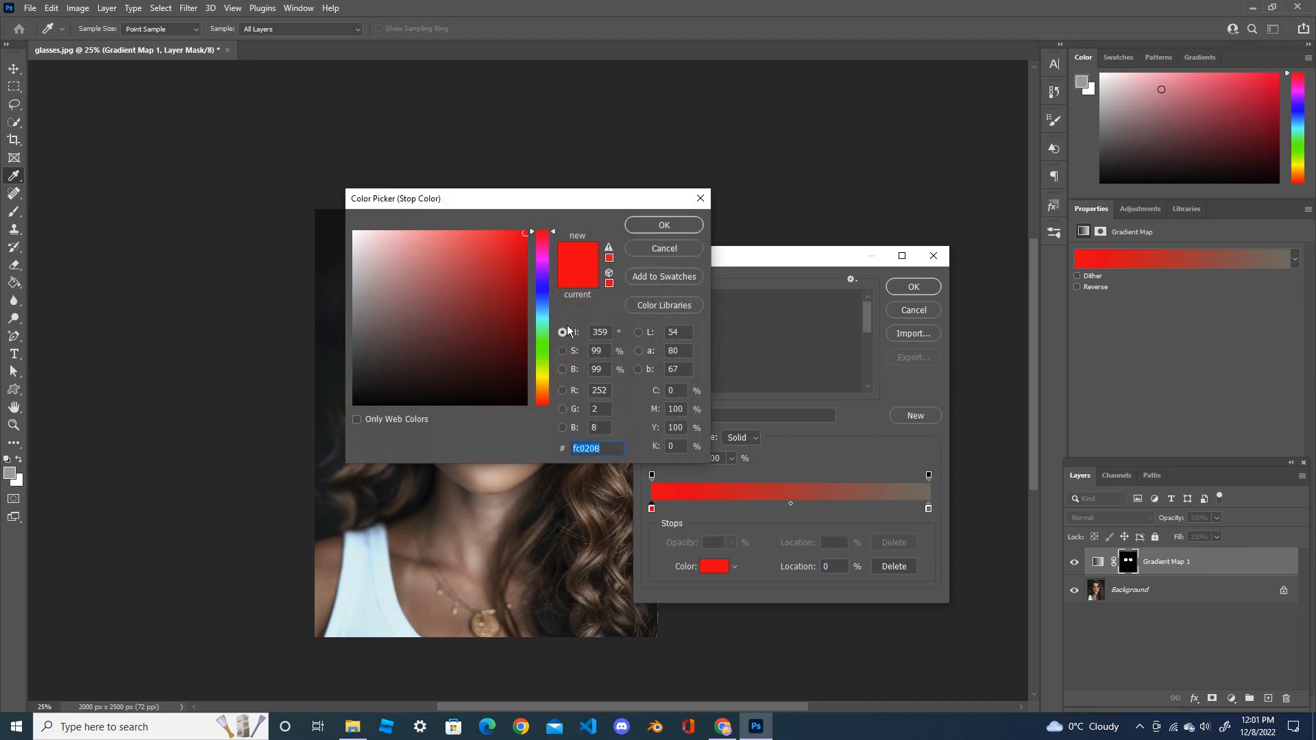
left_click(542, 303)
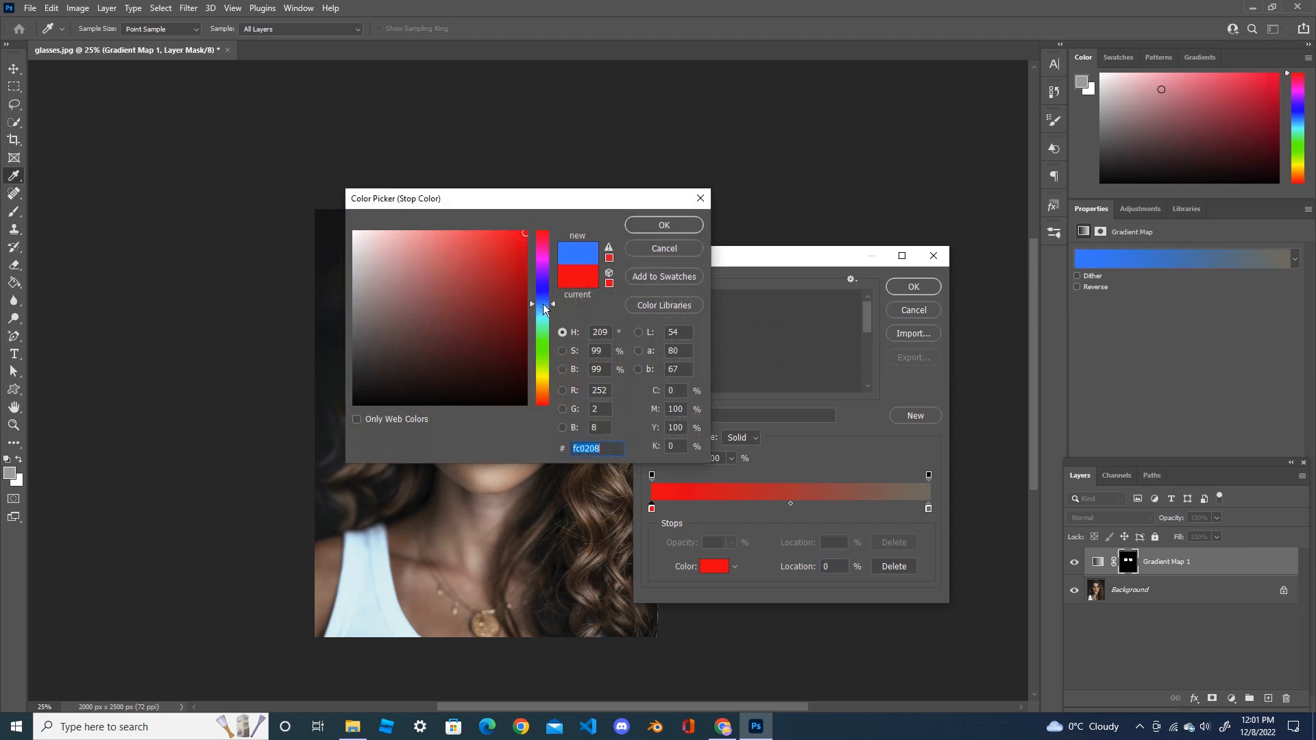
left_click(665, 225)
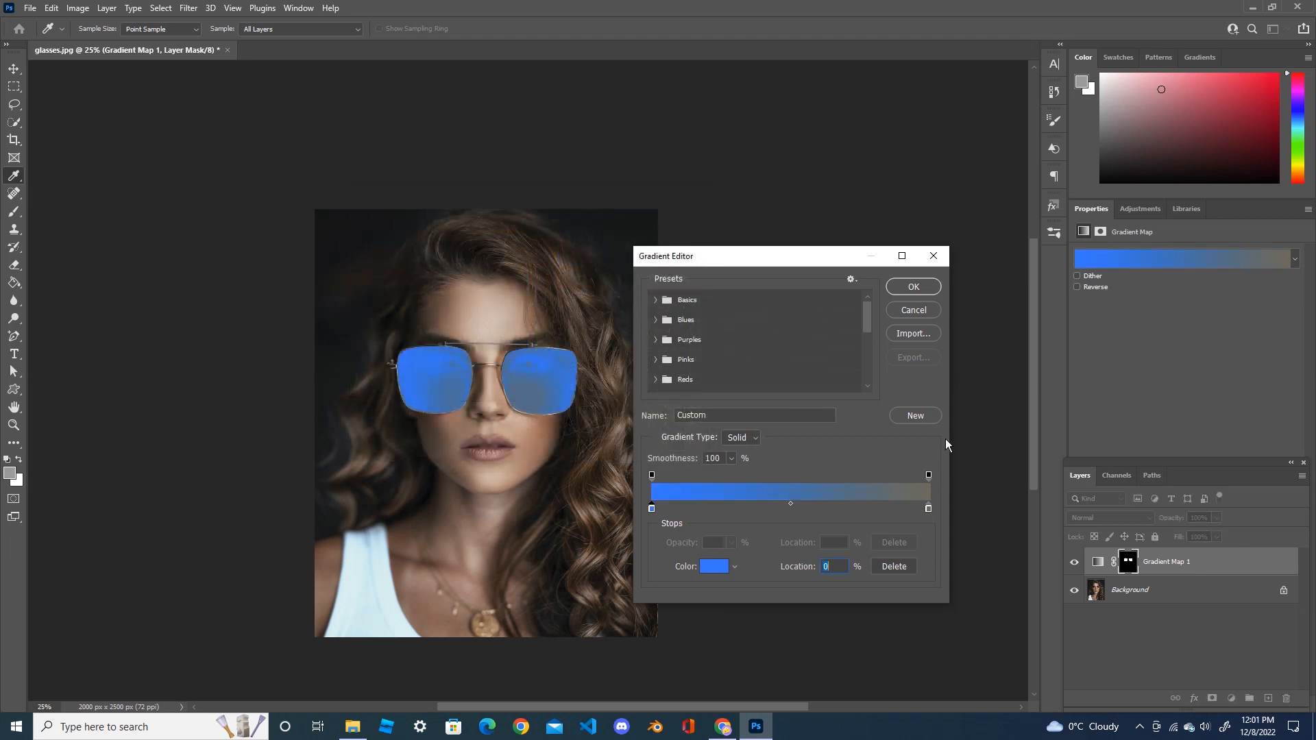
left_click(914, 287)
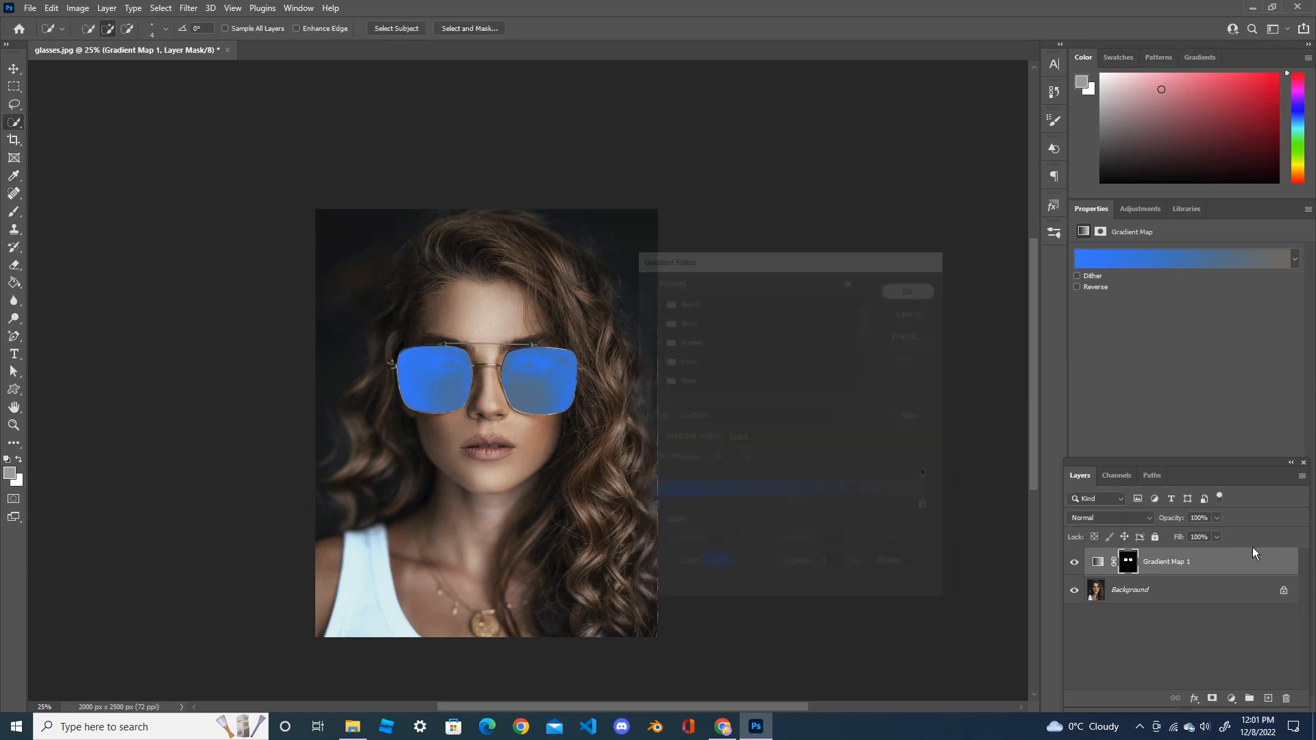
Set the gradient map layer's blend mode to Color Burn and its fill to 65%
left_click(1099, 561)
left_click(1149, 519)
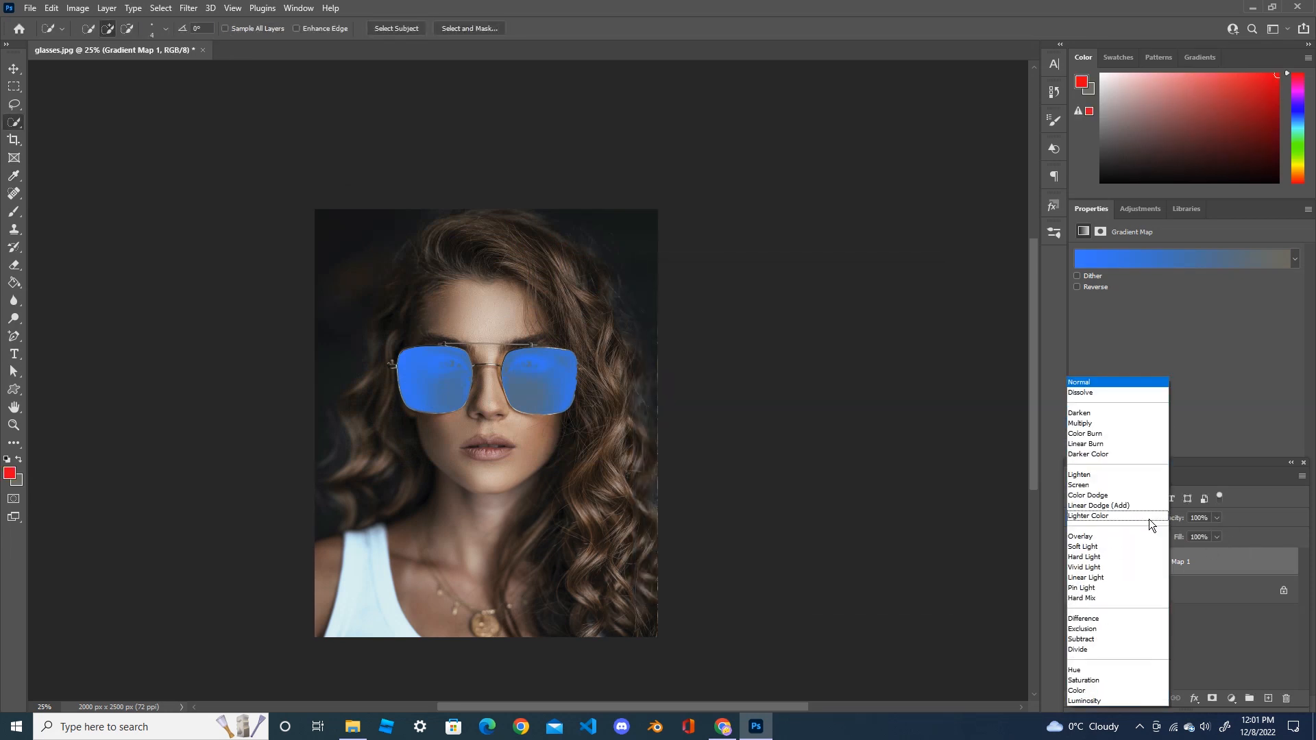
left_click(1102, 434)
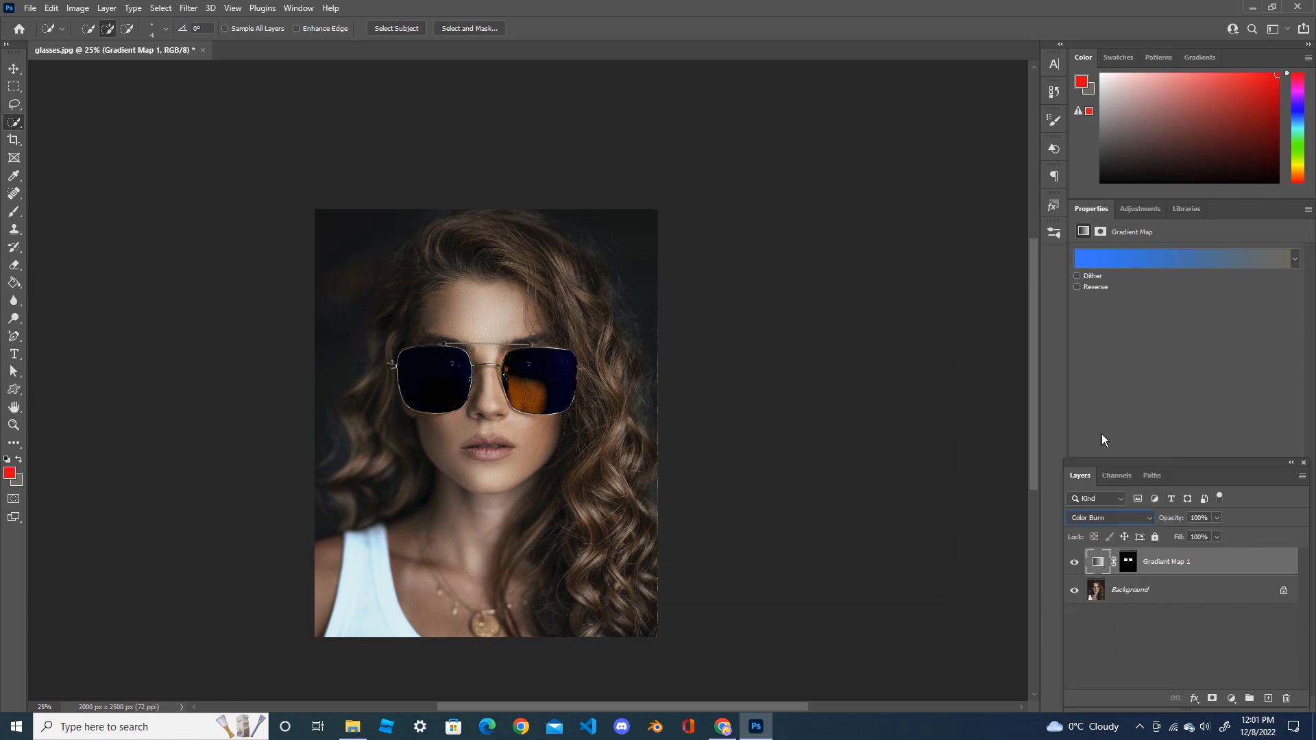
left_click(1216, 536)
left_click_drag(1207, 554, 1194, 555)
left_click(1128, 562)
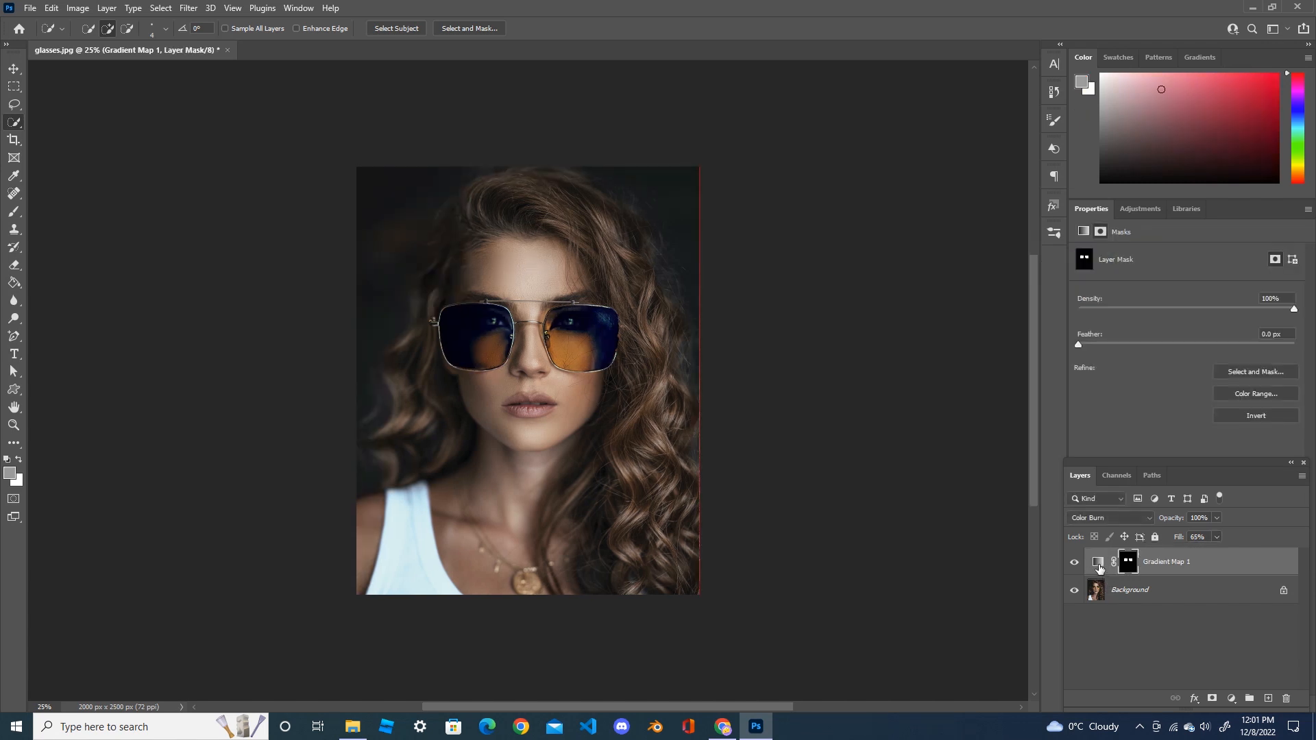
Edit the layer's gradient and try the Pinks presets Pink_01 and Pink_03 on the lenses
left_click(1097, 562)
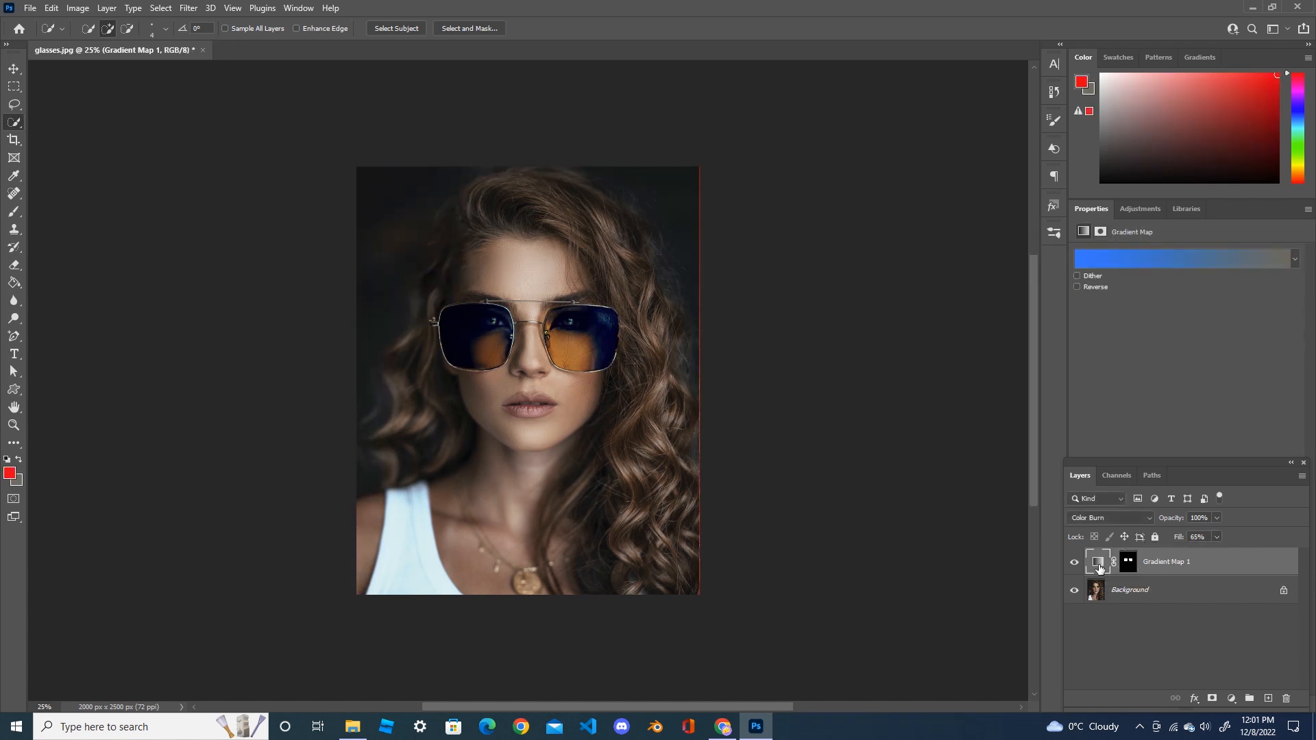
left_click(1246, 263)
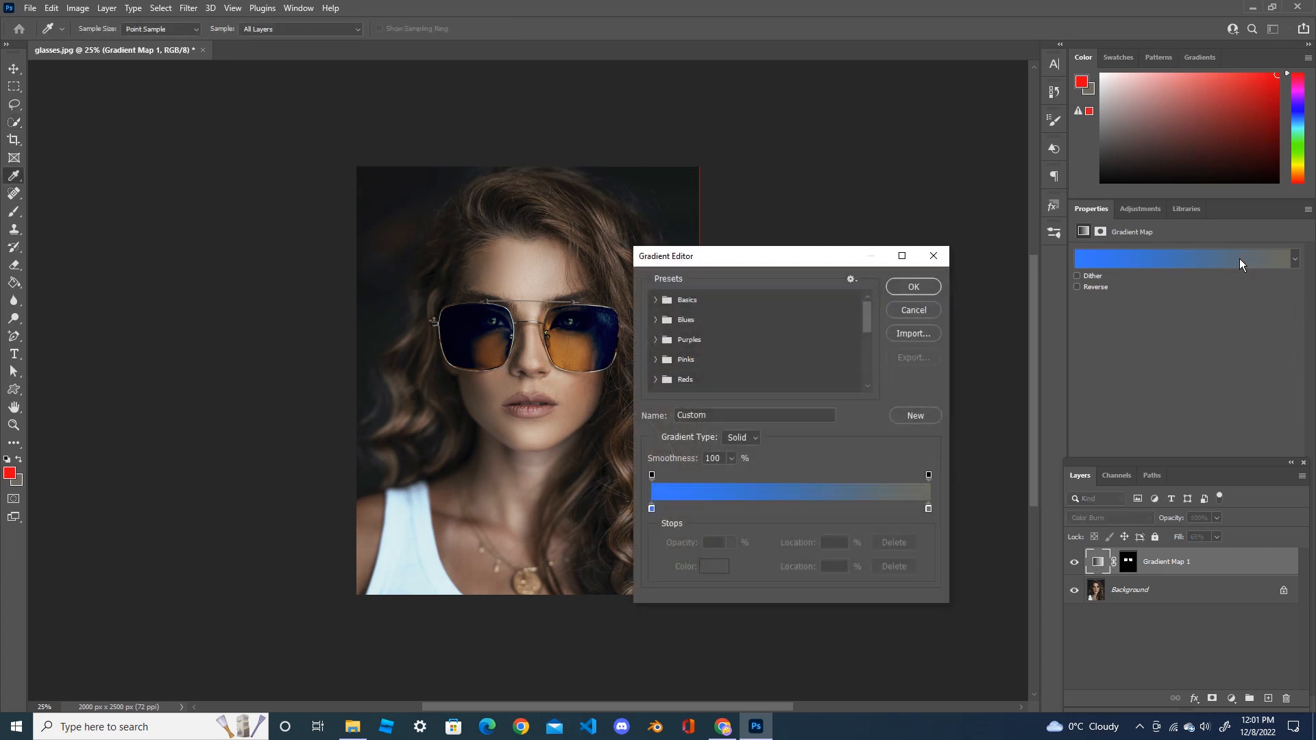
left_click(658, 361)
left_click(678, 382)
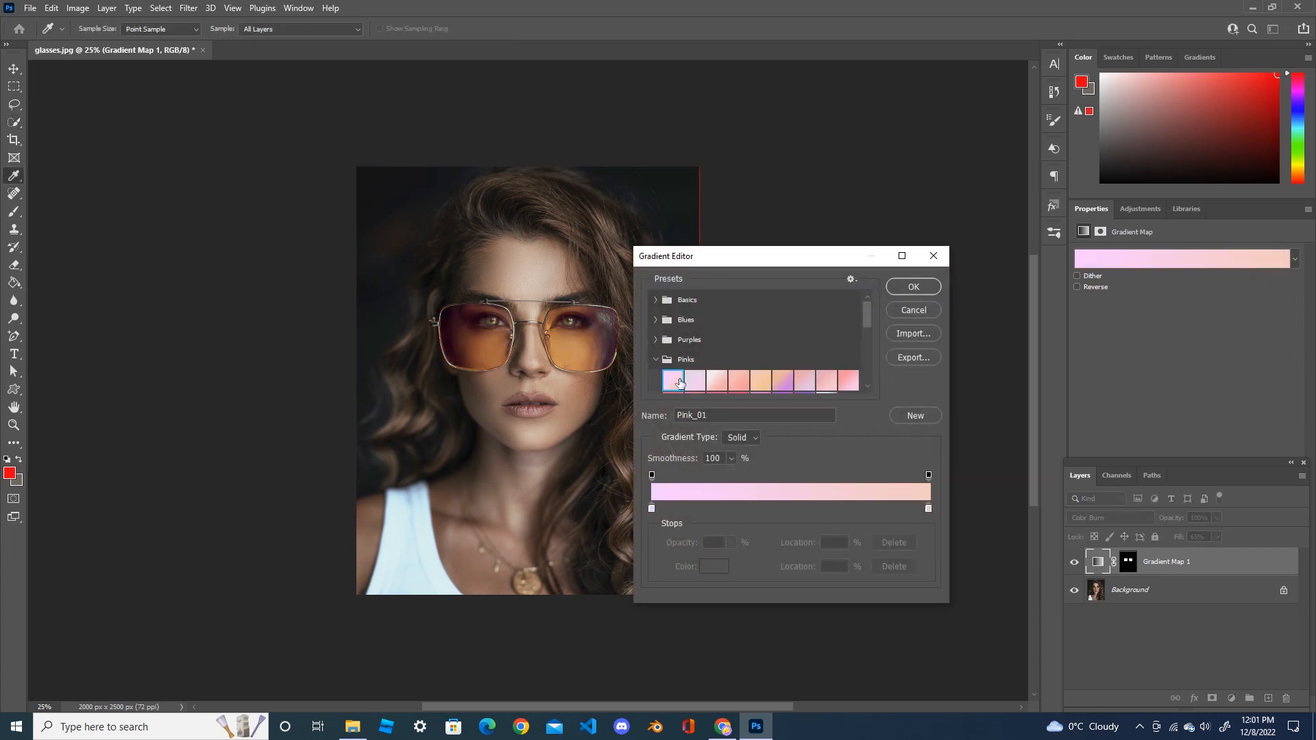
left_click(717, 382)
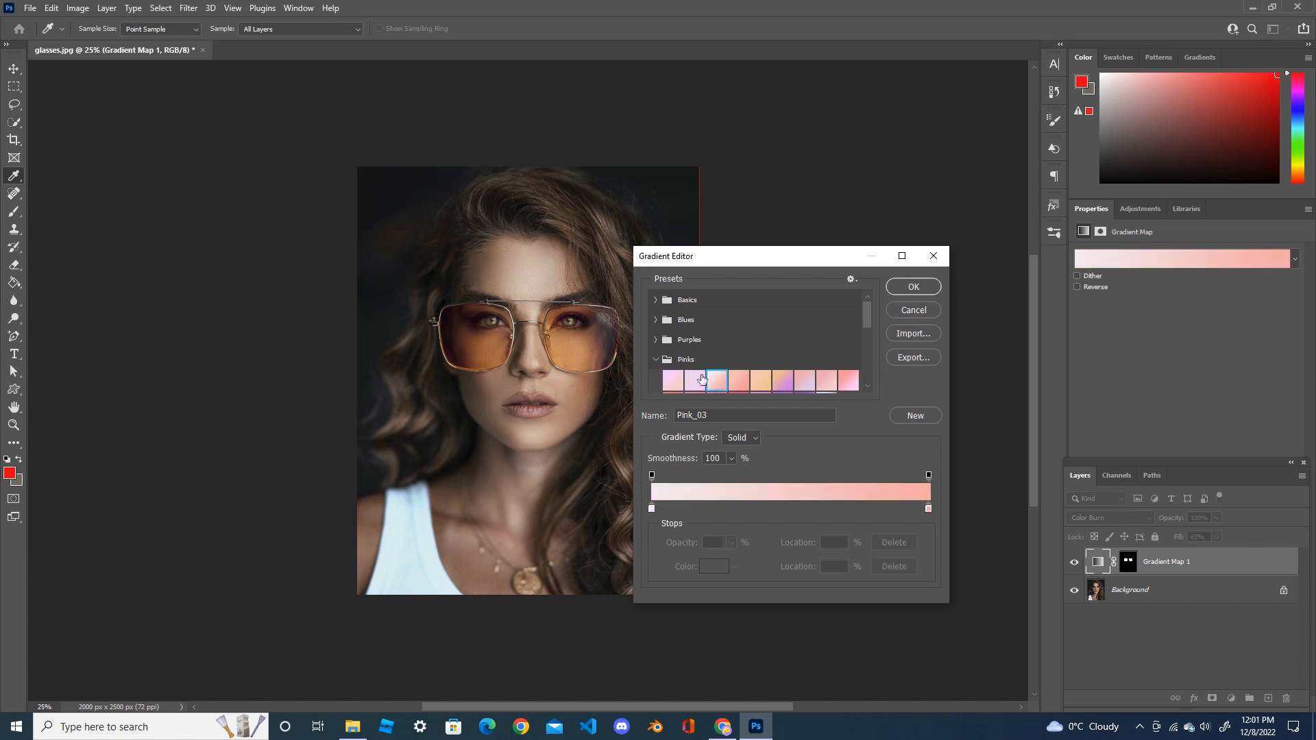
left_click(656, 359)
Try several Purples gradient presets on the lenses, including Purple_02, Purple_05 and Purple_09
left_click(656, 341)
left_click(695, 360)
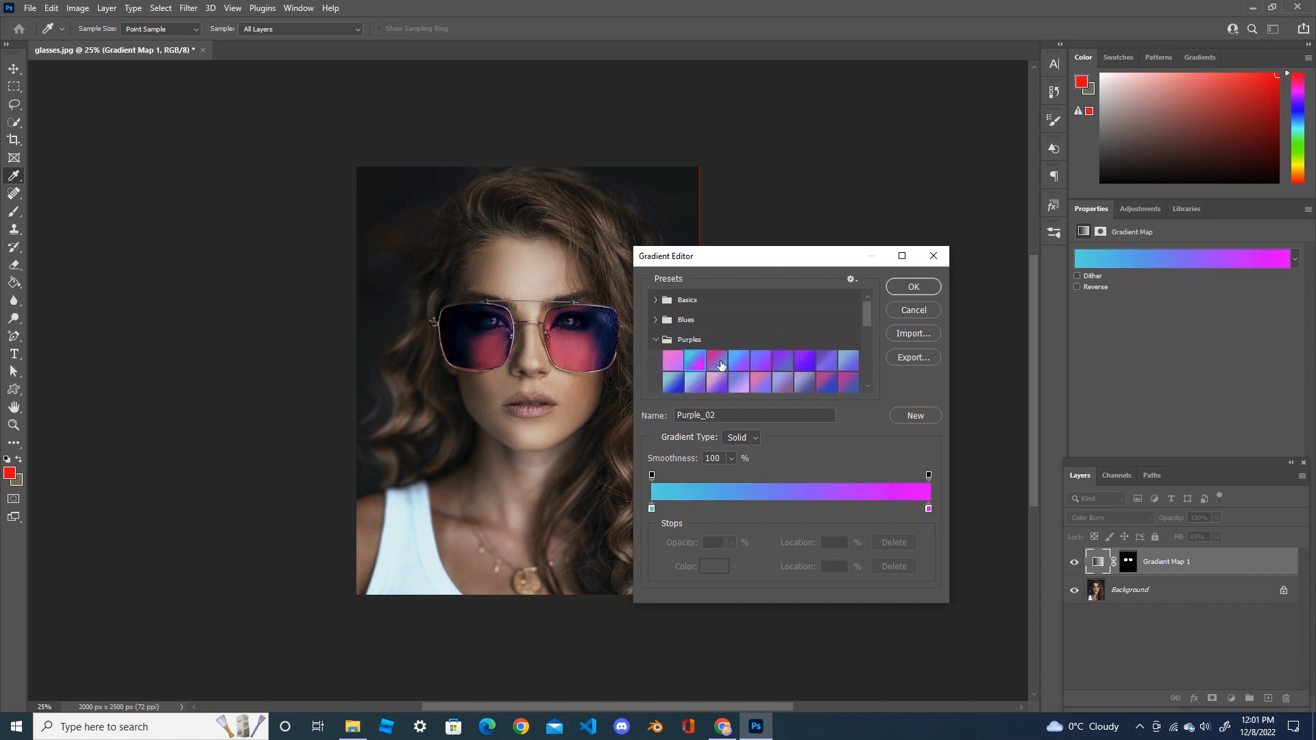
left_click(718, 360)
left_click(760, 359)
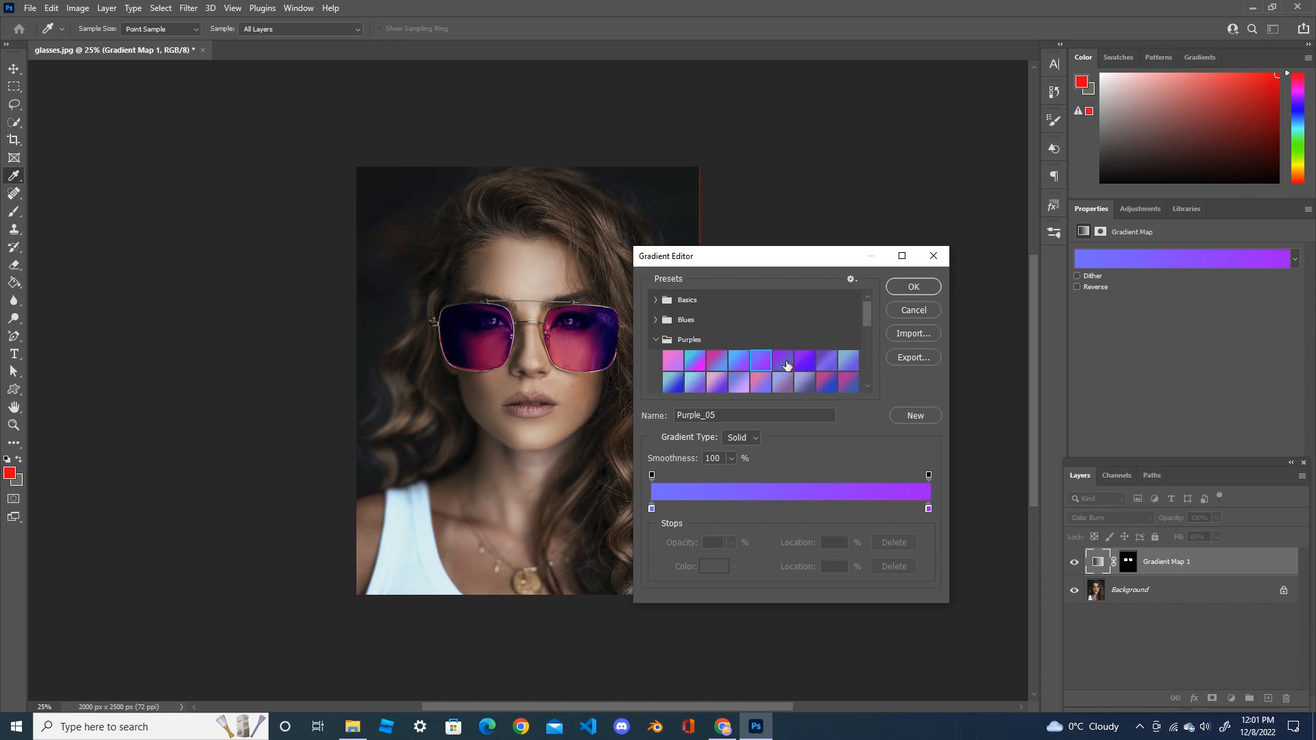
left_click(804, 360)
left_click(848, 360)
left_click(656, 339)
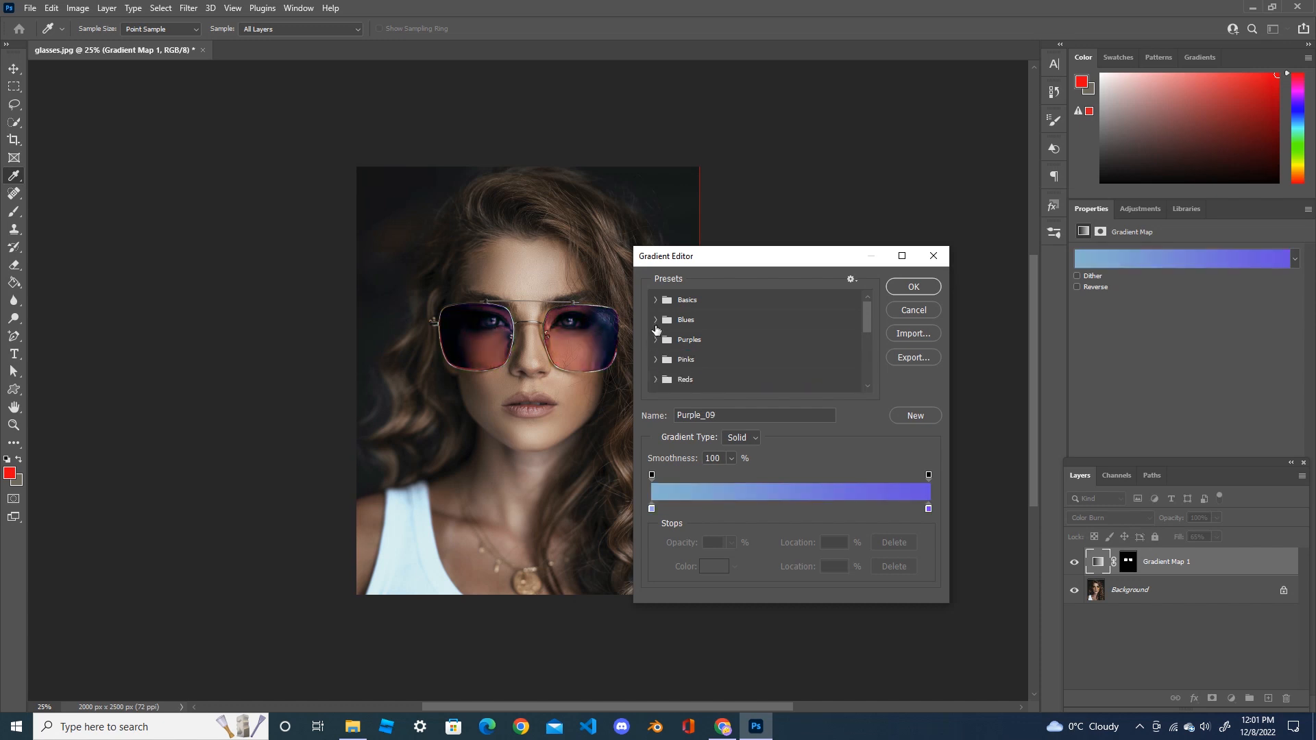
Try the Blue_14 gradient preset from the Blues group on the lenses
left_click(655, 319)
left_click(749, 367)
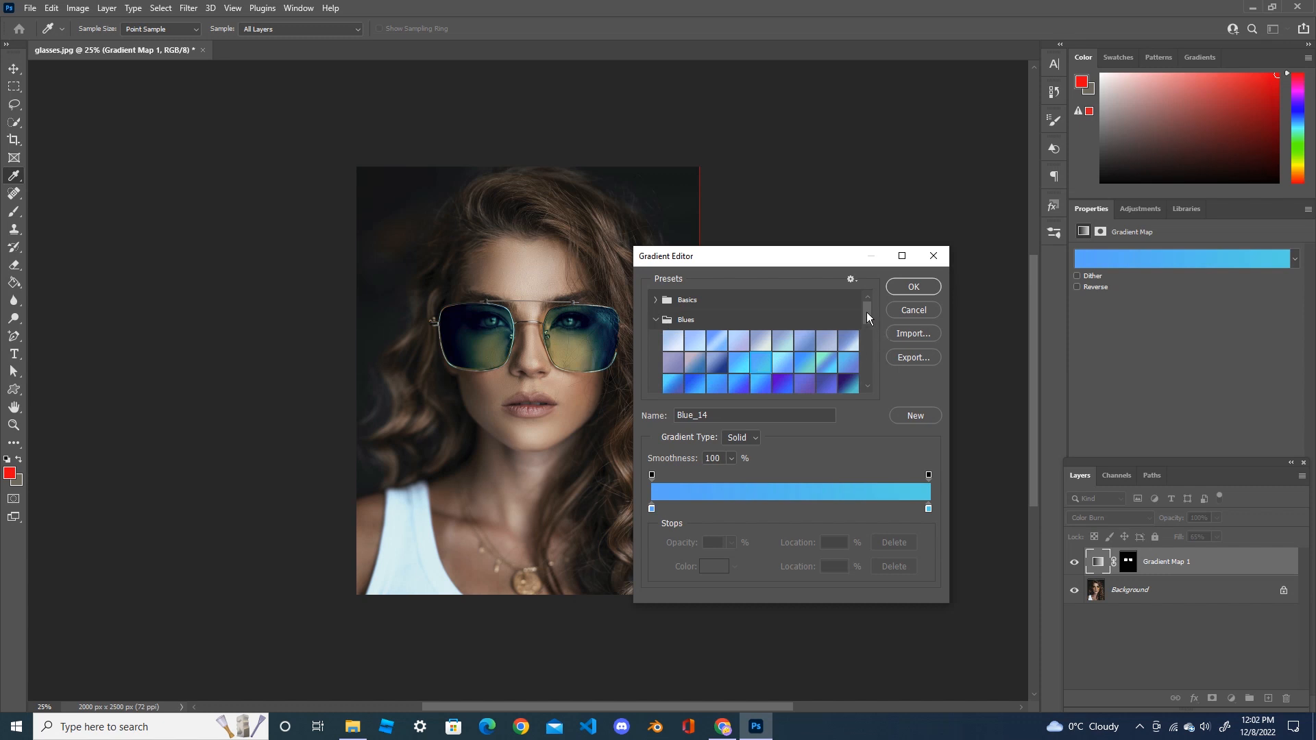
left_click(655, 319)
Apply the Foreground to Transparent preset from the Basics group to the gradient map in red
left_click(655, 300)
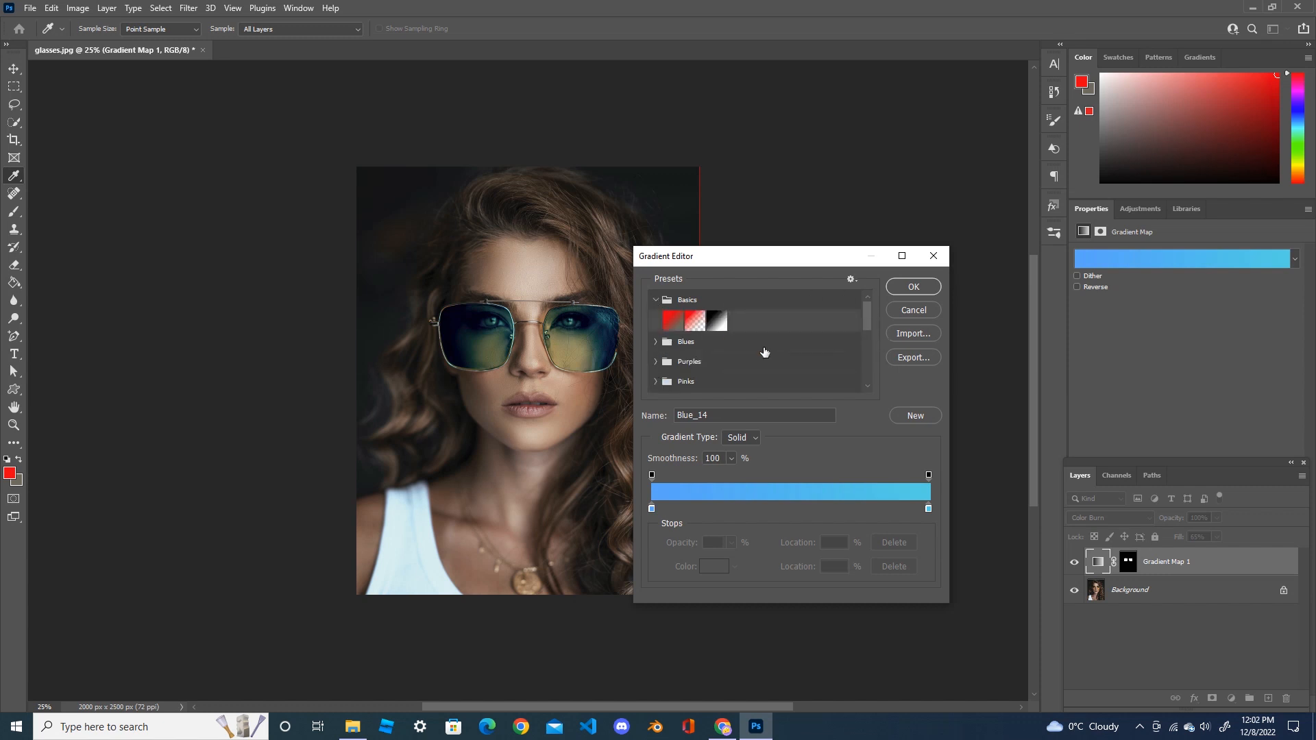
left_click(693, 320)
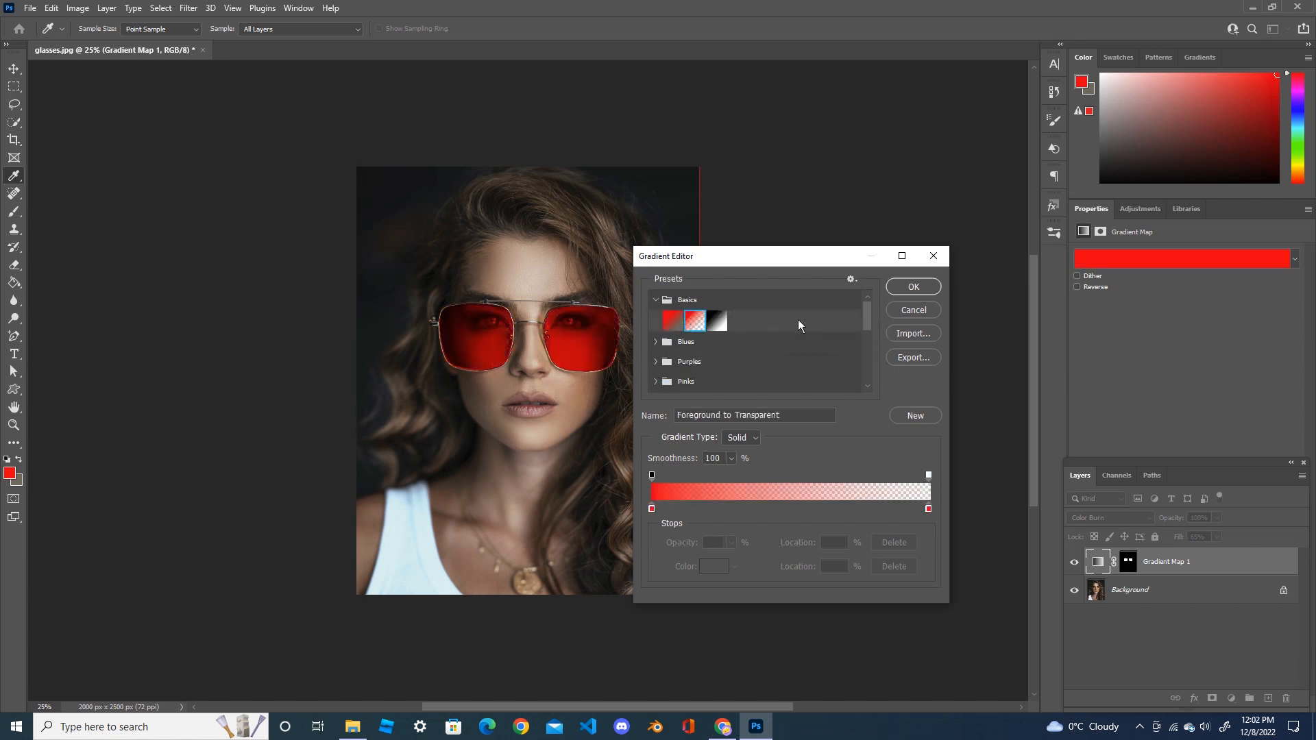
left_click(911, 288)
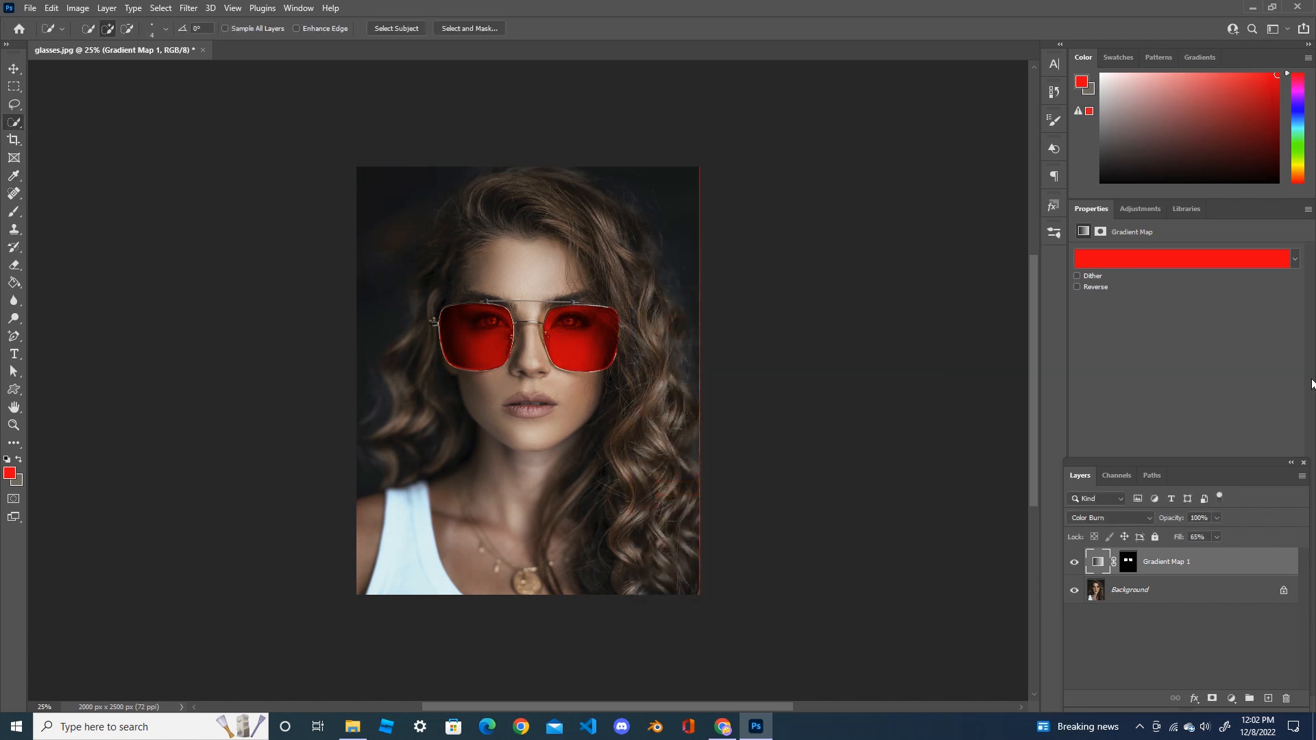